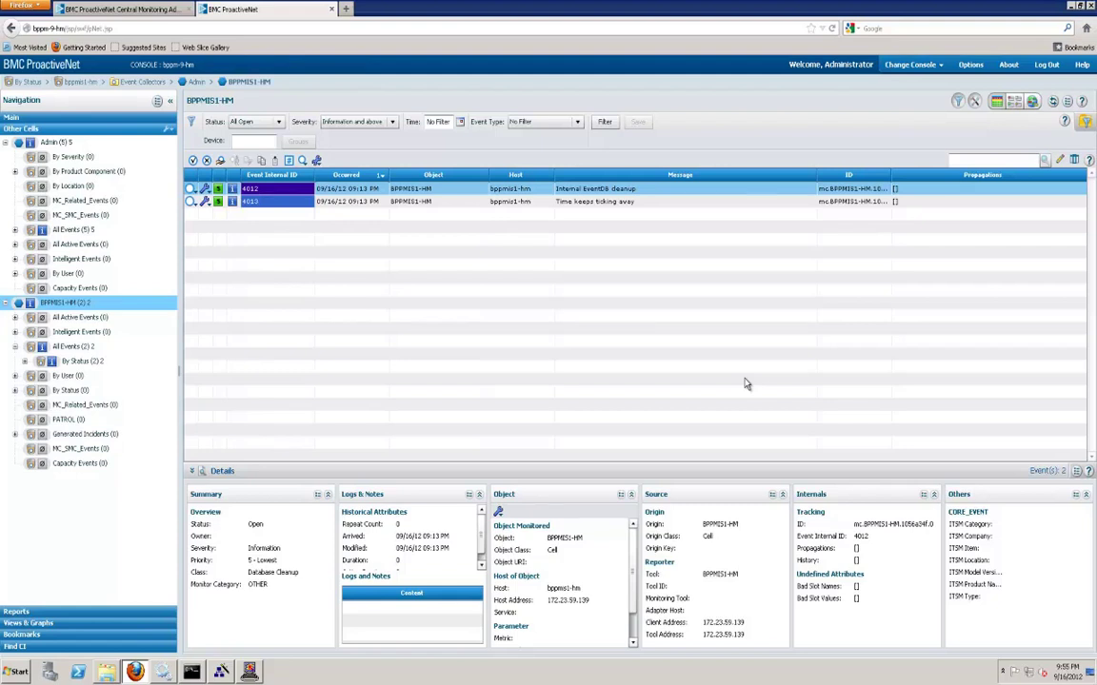
# Switch to the PATROL console and open the event log monitoring settings for Windows Events on host 172.23.58.225.
pyautogui.click(251, 672)
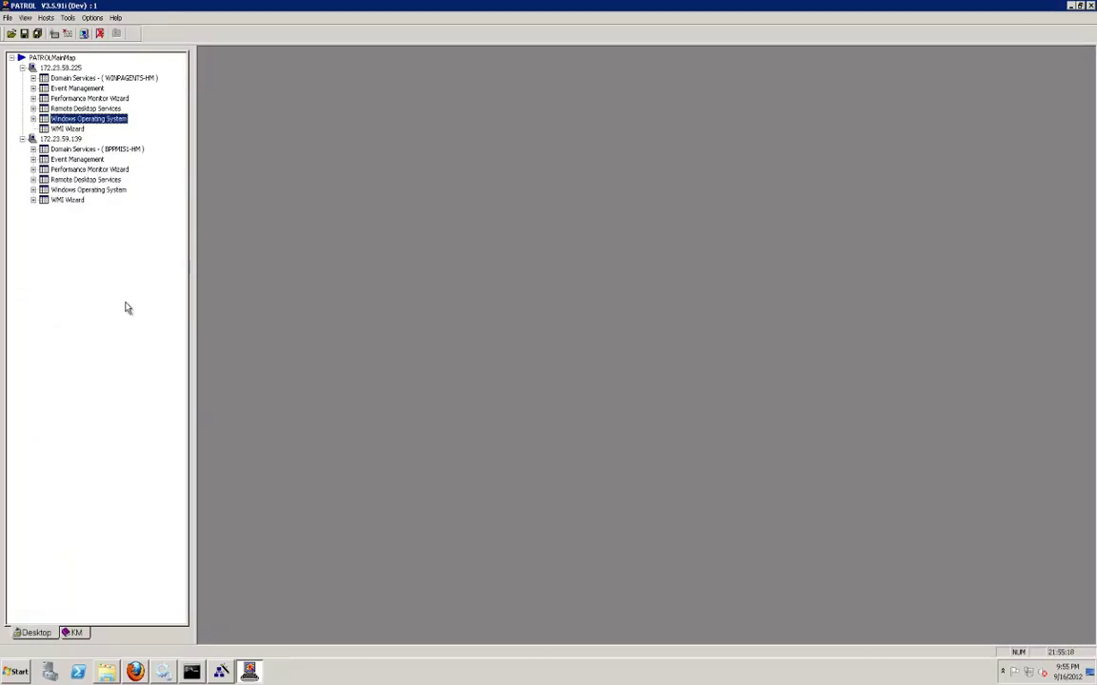
pyautogui.click(34, 119)
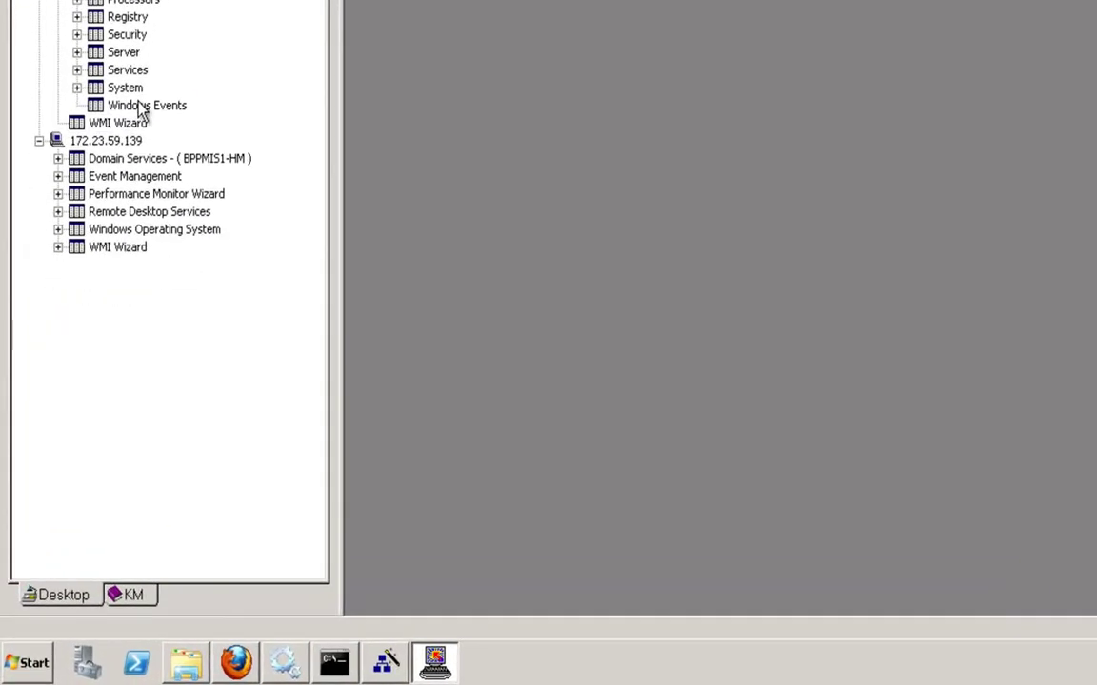
pyautogui.click(140, 106)
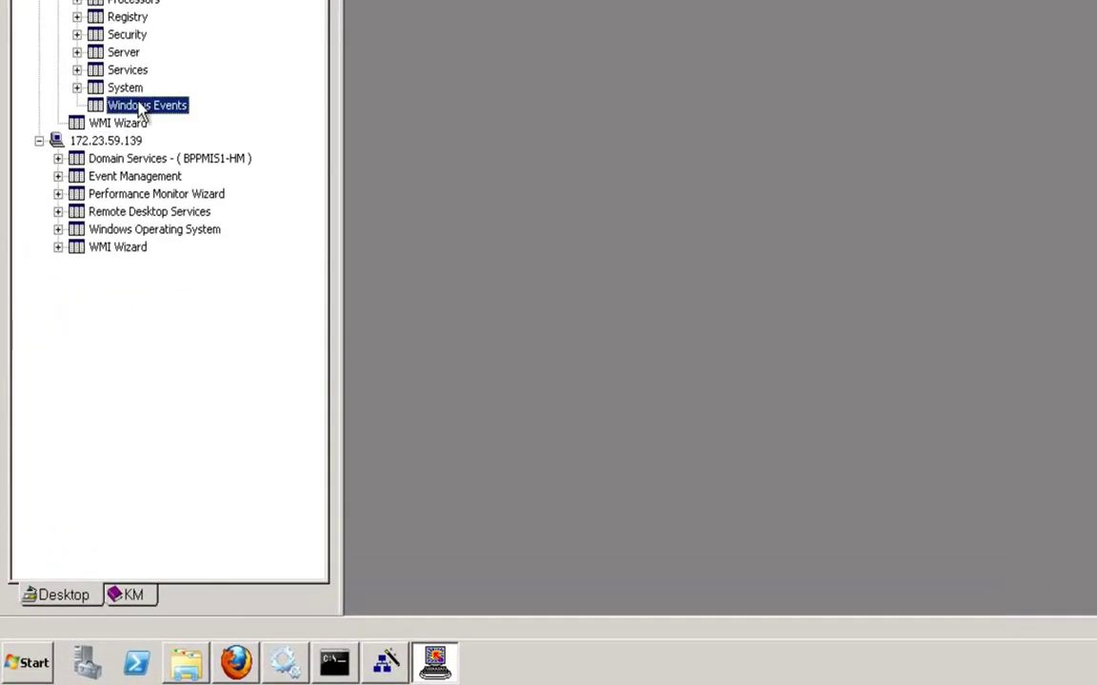
pyautogui.rightClick(140, 106)
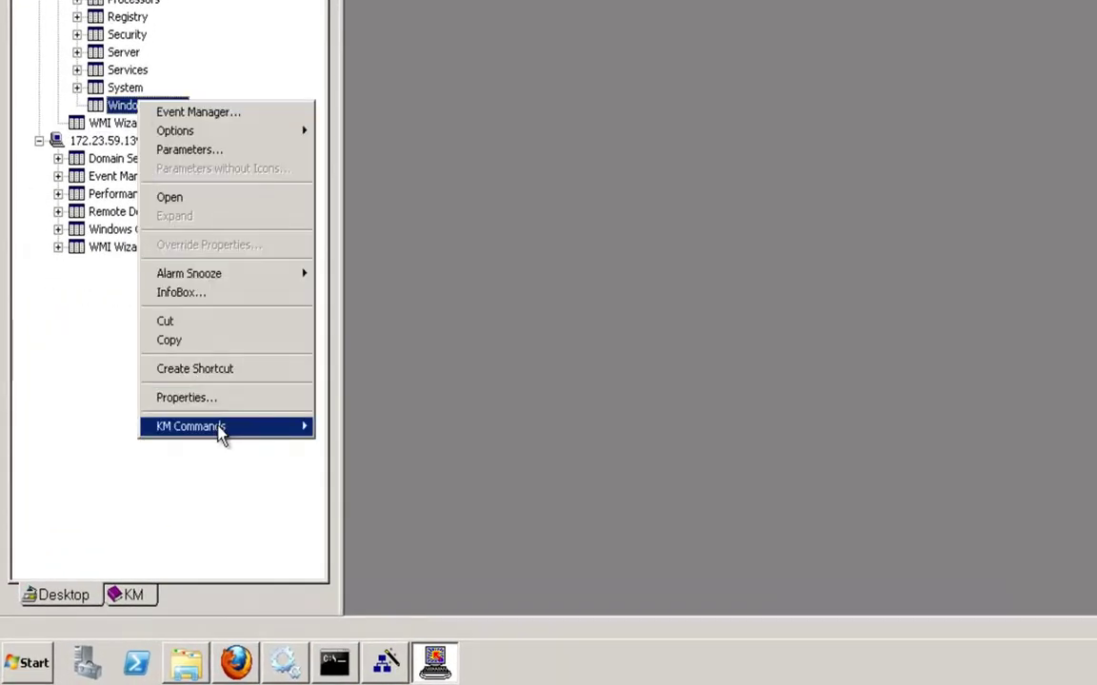
pyautogui.moveTo(220, 433)
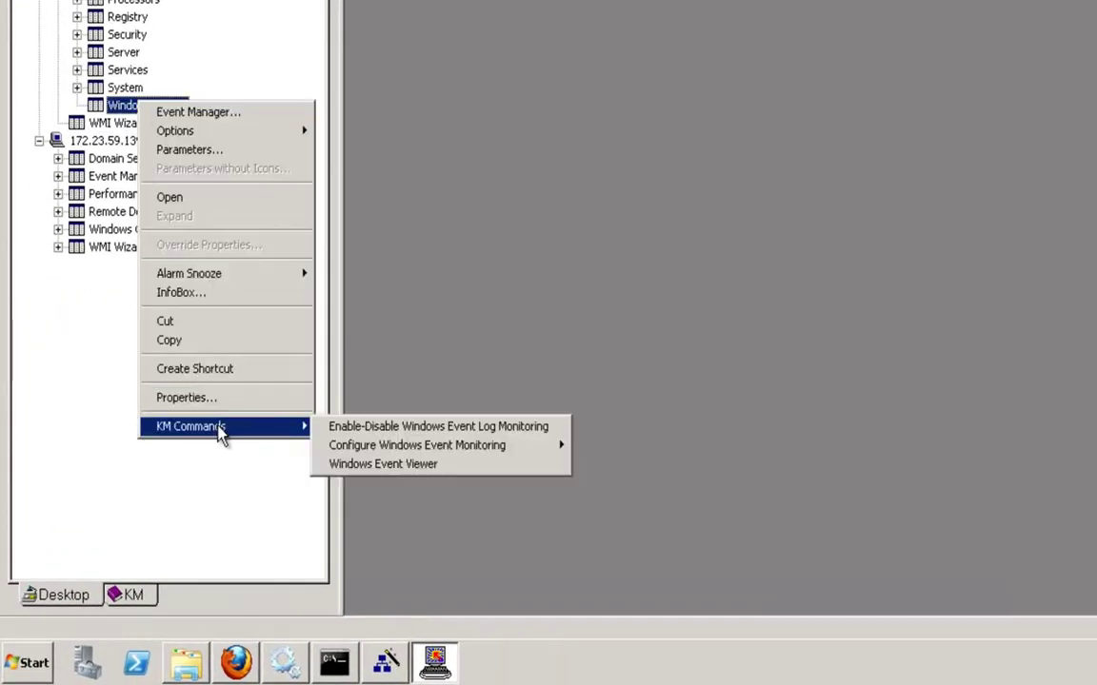
pyautogui.click(386, 434)
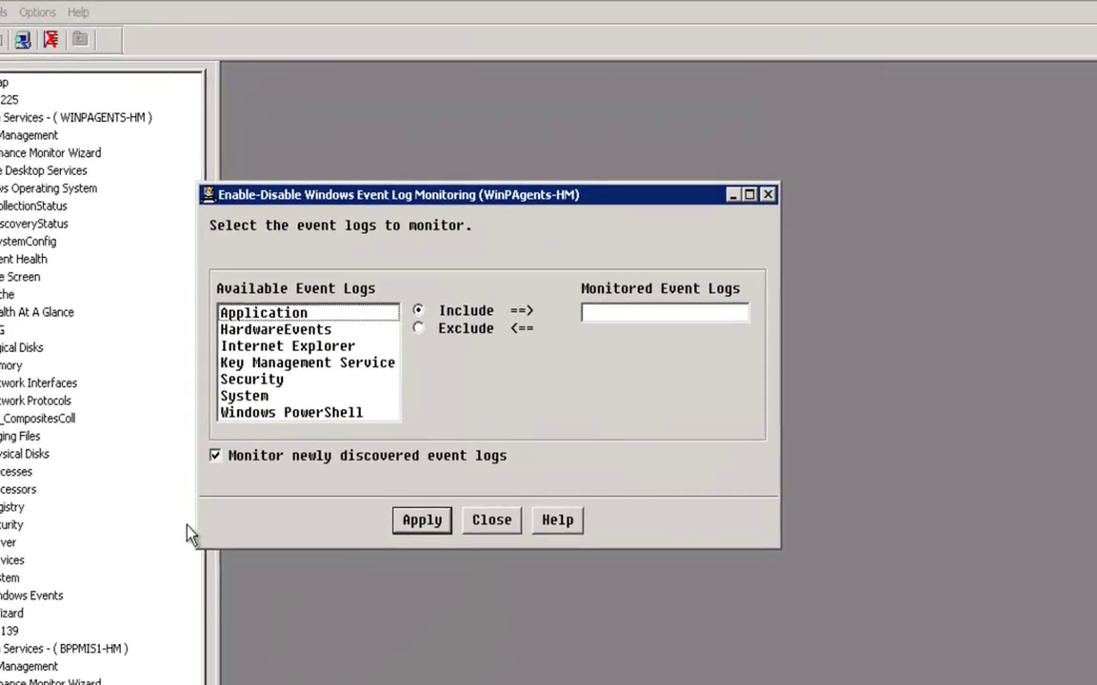
# Include the System event log in the monitored event logs, apply the change and close the settings.
pyautogui.click(259, 400)
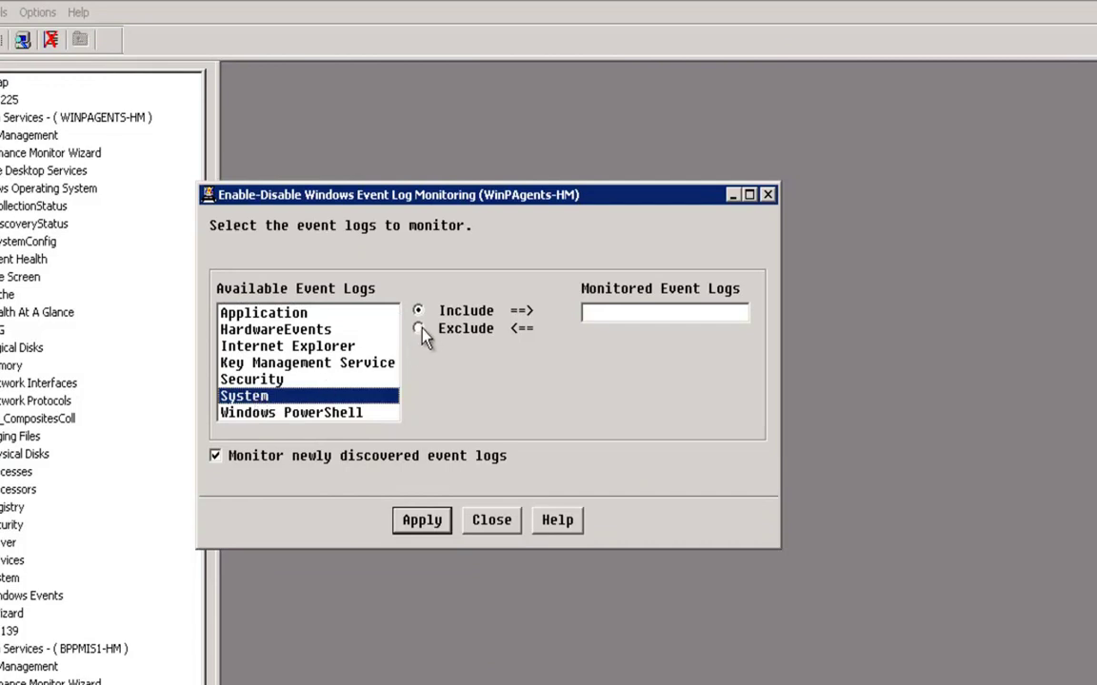
pyautogui.click(421, 520)
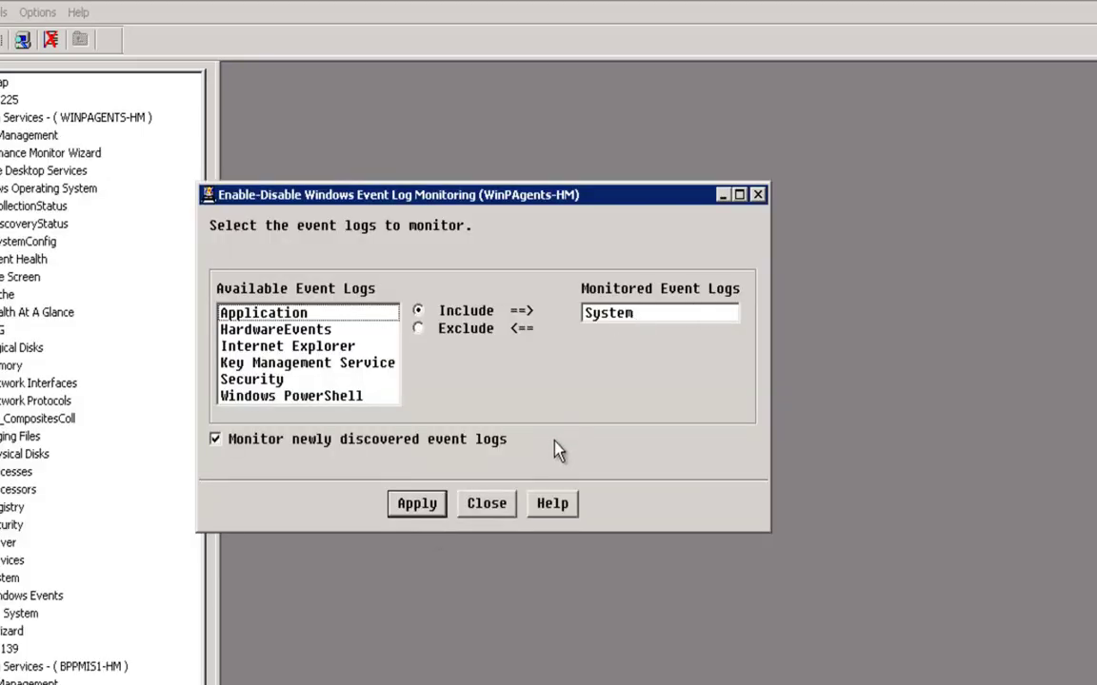
pyautogui.click(500, 510)
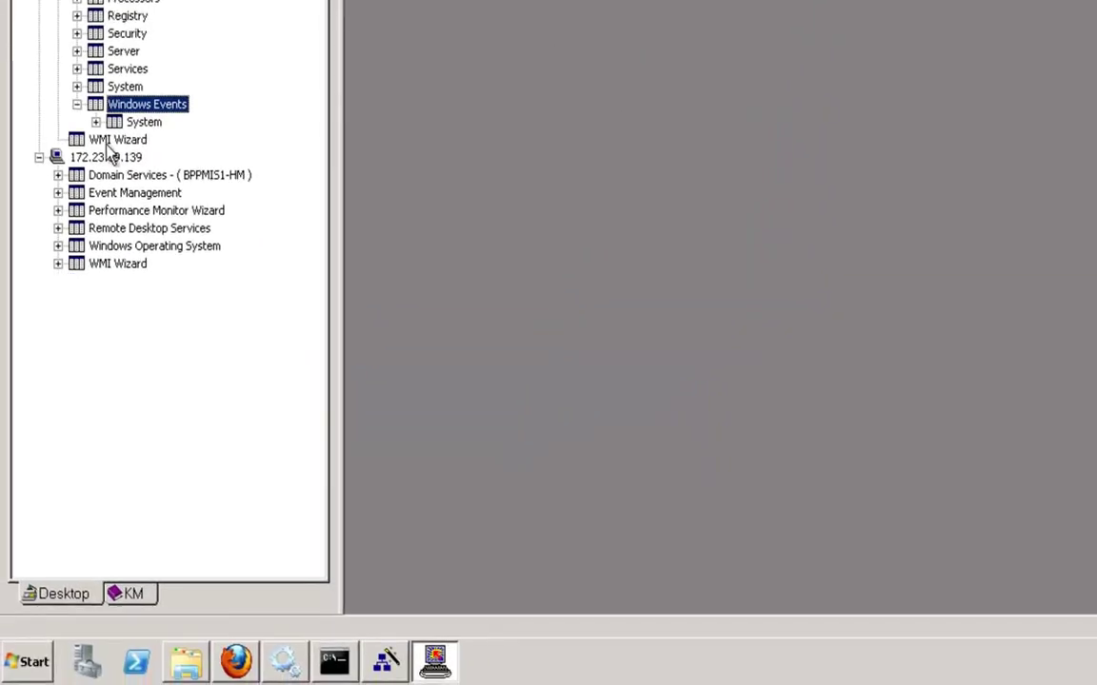
# Start creating a Windows Events monitoring filter for the System event log.
pyautogui.rightClick(137, 124)
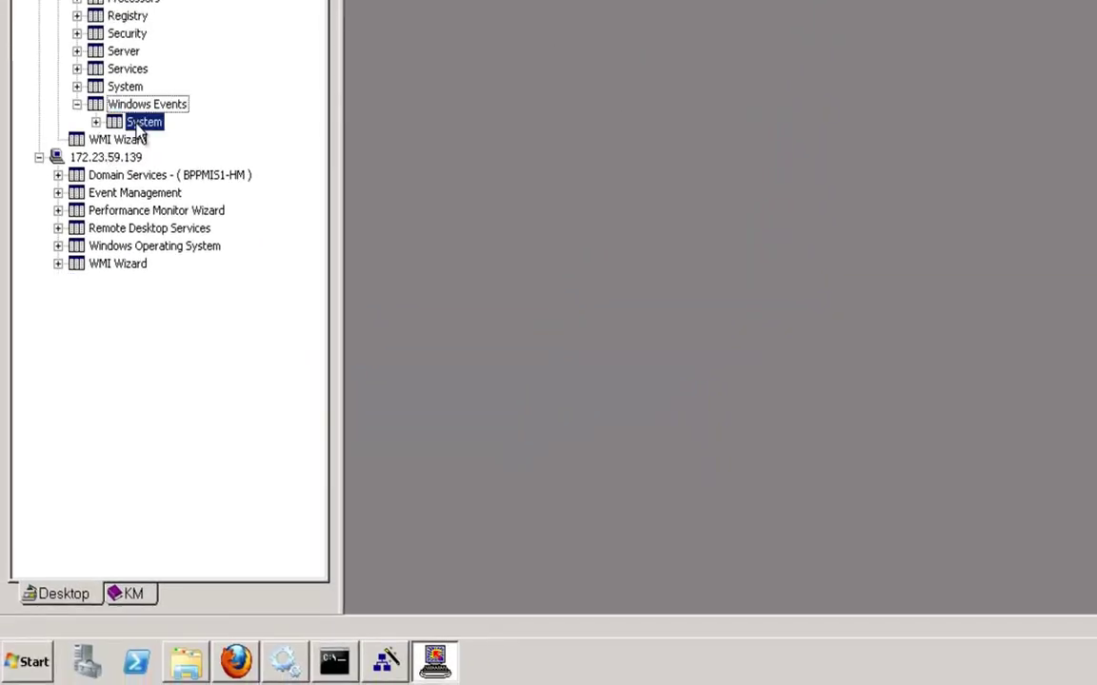
pyautogui.click(137, 105)
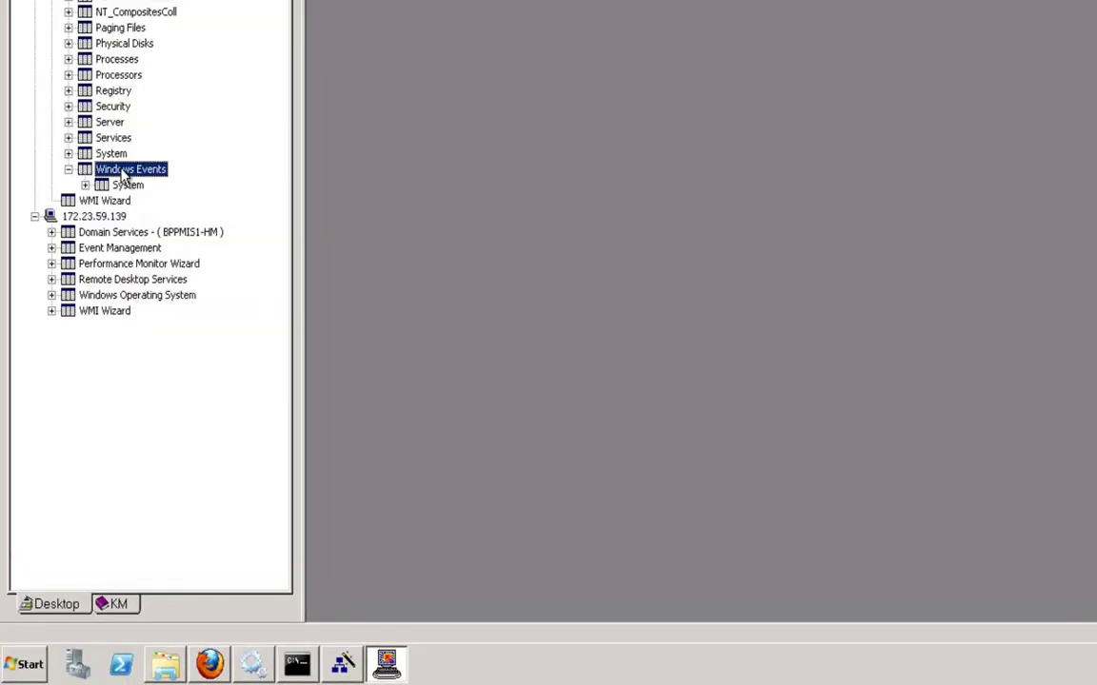
pyautogui.rightClick(122, 172)
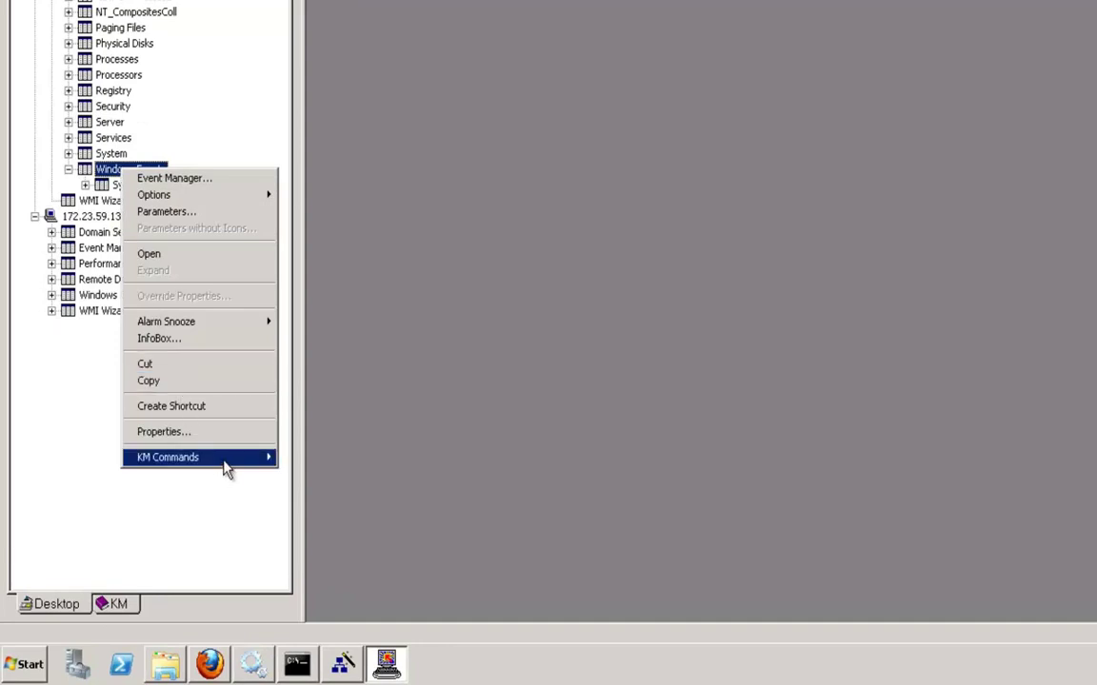
pyautogui.moveTo(225, 465)
pyautogui.moveTo(357, 480)
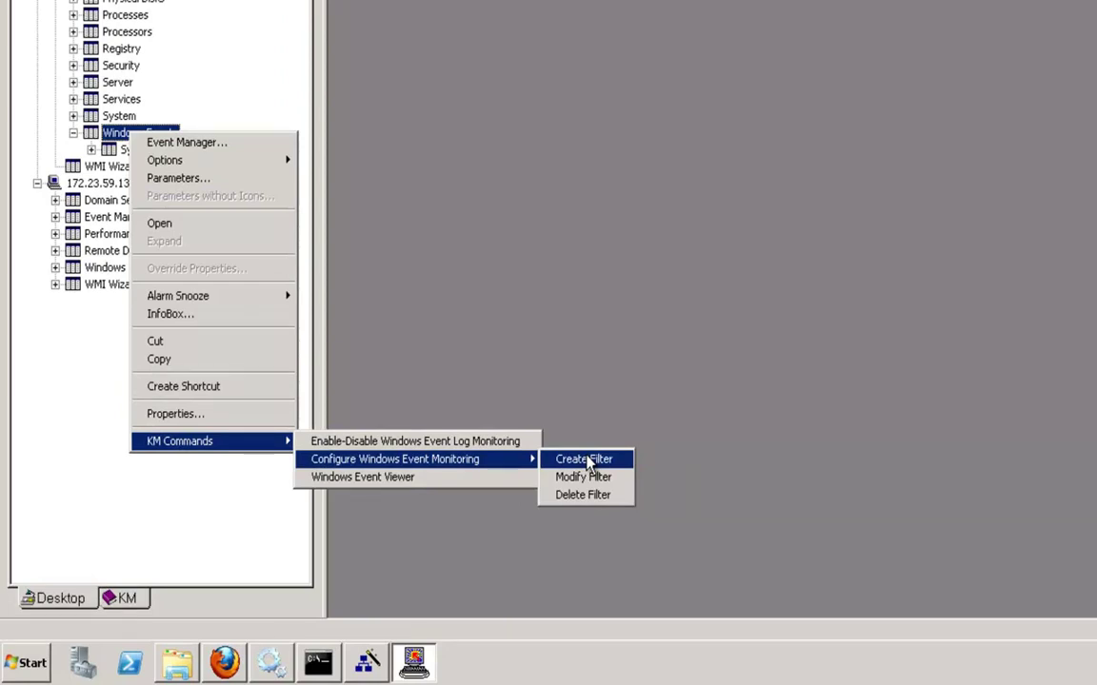
pyautogui.click(587, 461)
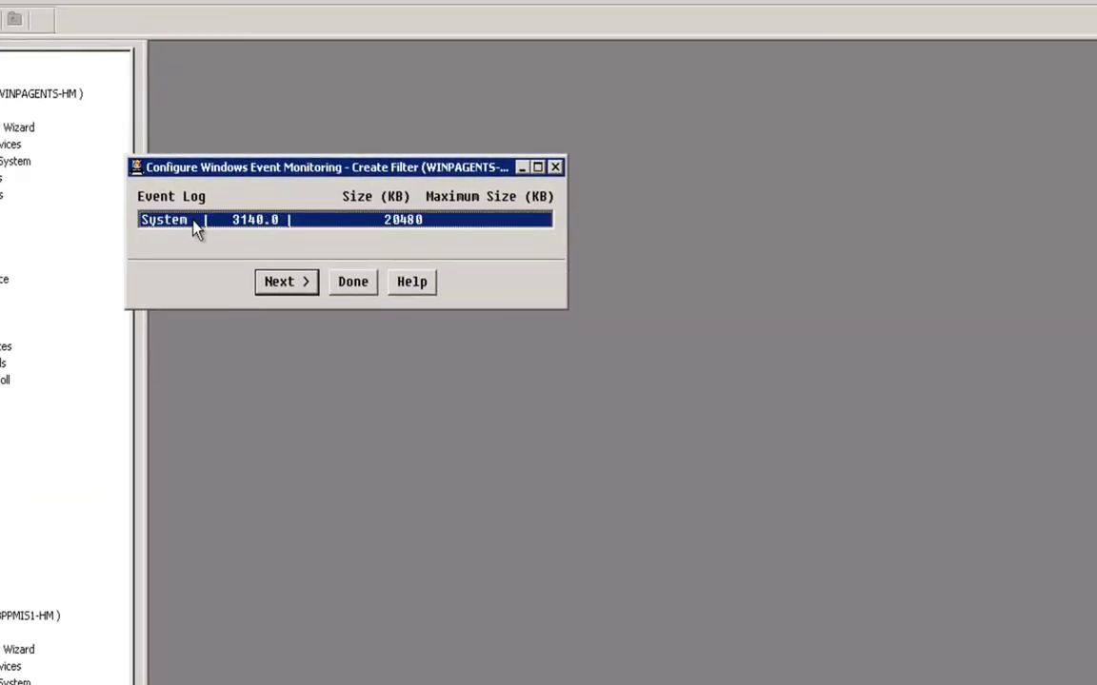
pyautogui.click(305, 283)
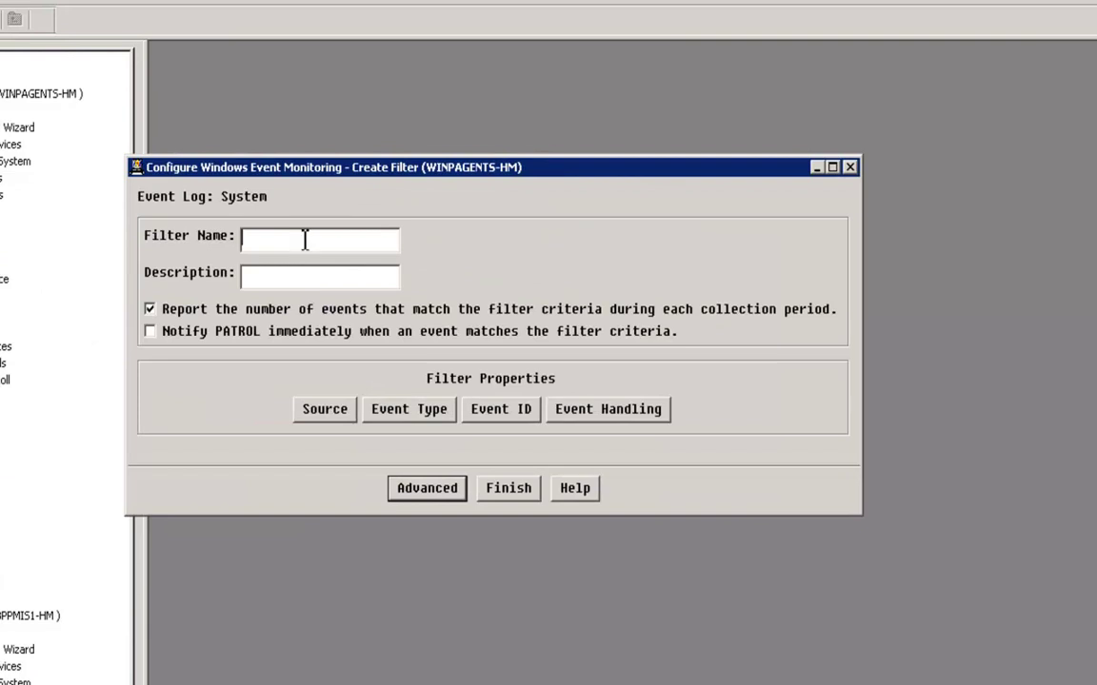
# Name the filter test with description test, and enable immediate PATROL notification when an event matches the filter criteria.
pyautogui.write('test')
pyautogui.click(298, 274)
pyautogui.write('test')
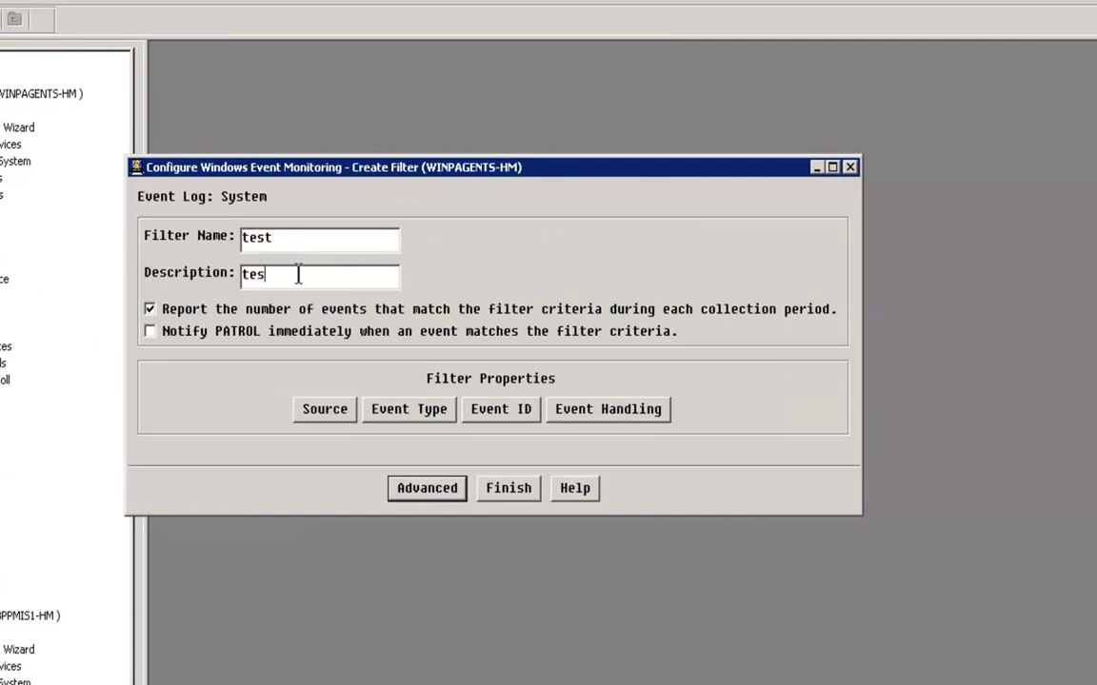
pyautogui.click(150, 332)
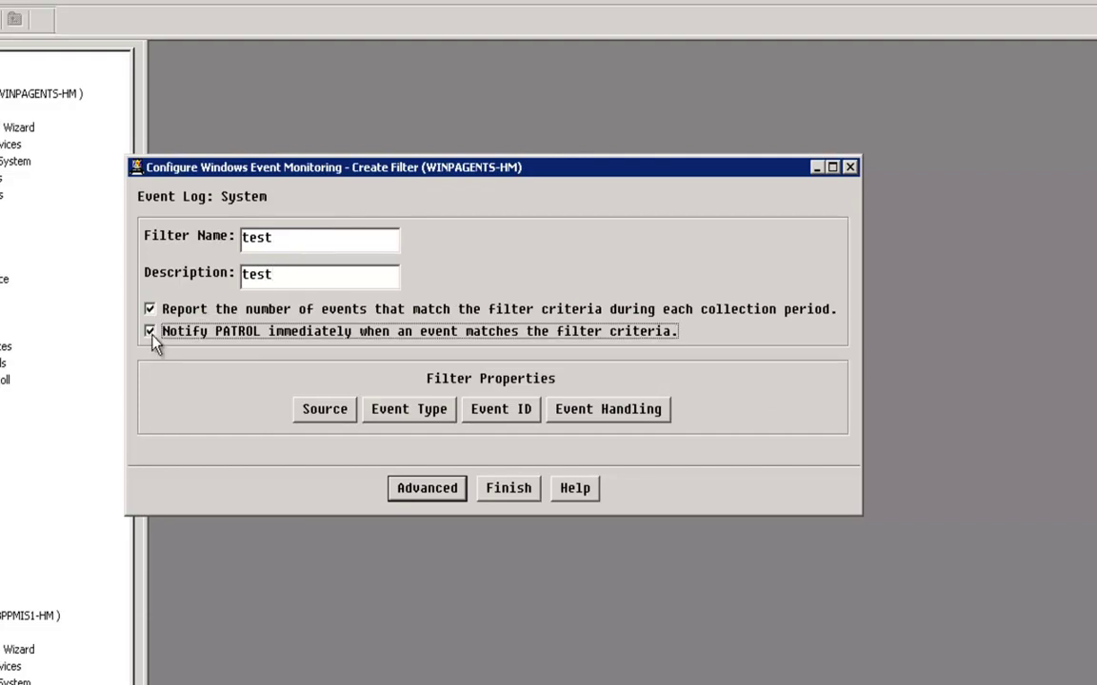
# Set the filter's source to Service Control Manager with case sensitivity disabled.
pyautogui.click(328, 411)
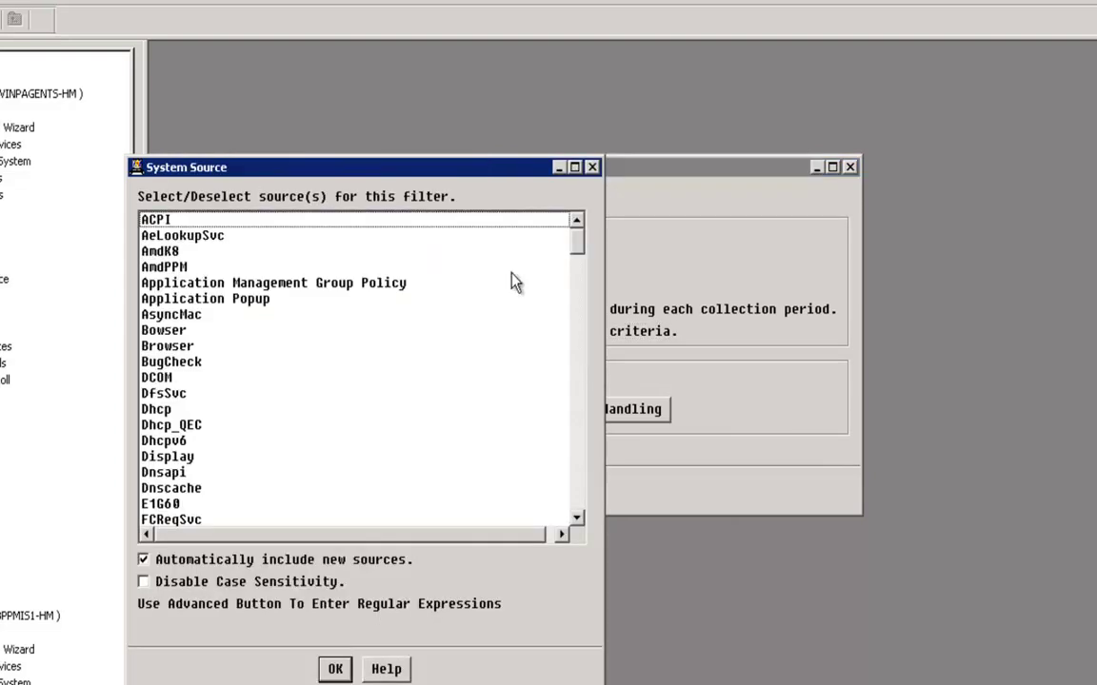
pyautogui.moveTo(582, 244); pyautogui.dragTo(566, 399)
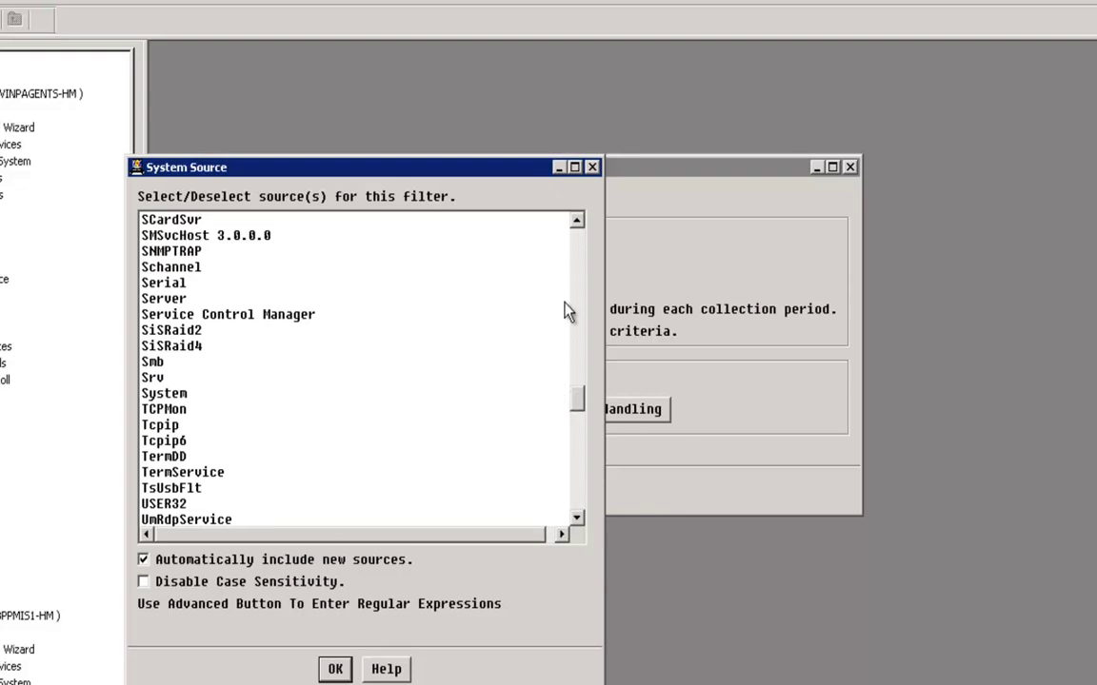
pyautogui.click(305, 319)
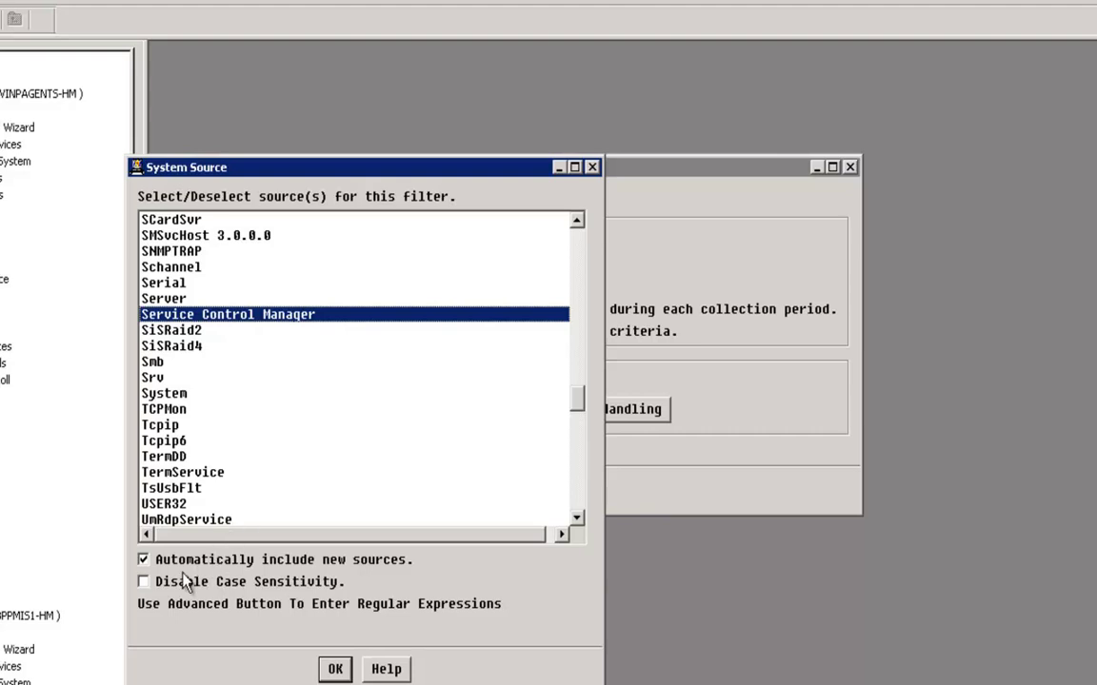
pyautogui.click(143, 582)
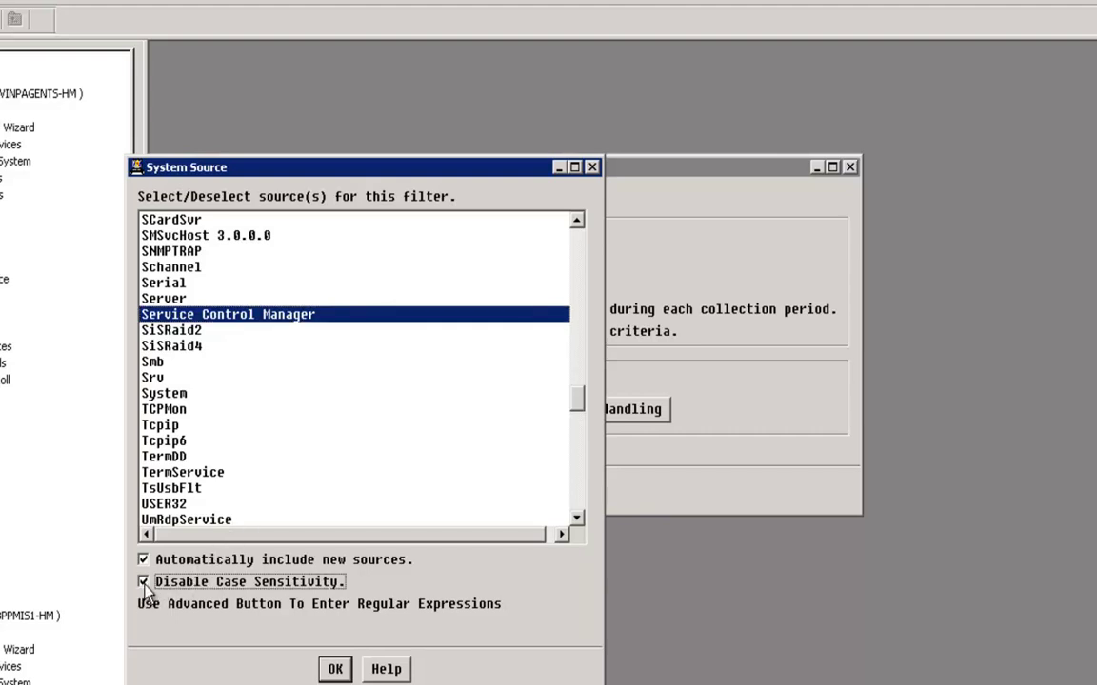
pyautogui.click(335, 669)
pyautogui.click(335, 669)
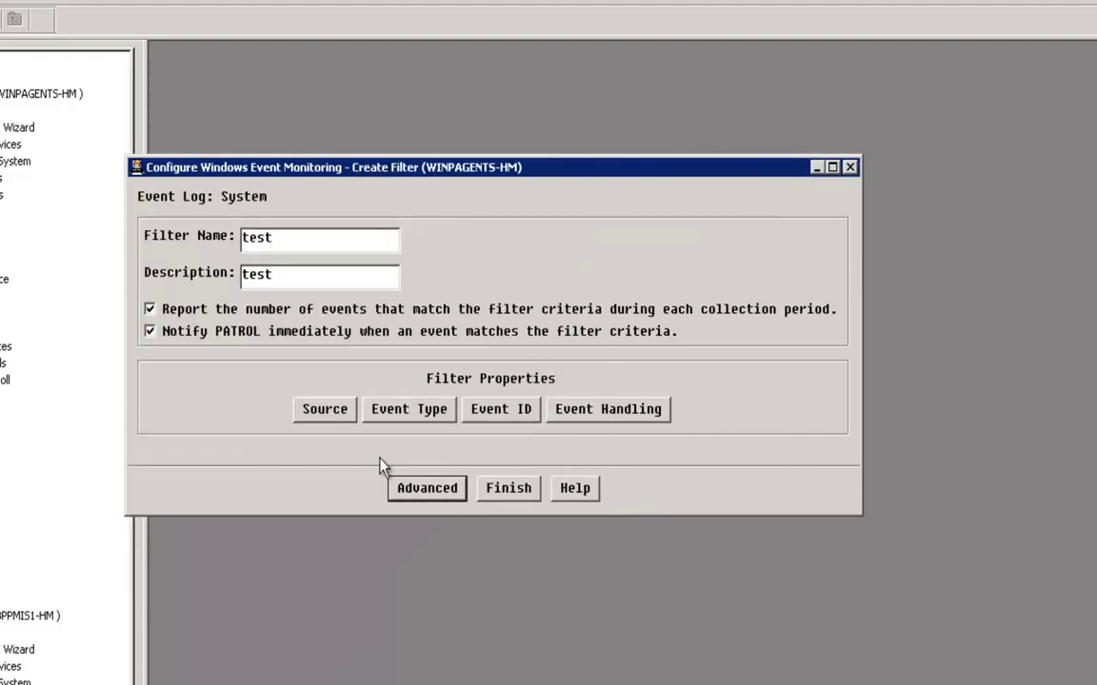
# Review and accept the filter's event type and event ID properties.
pyautogui.click(401, 420)
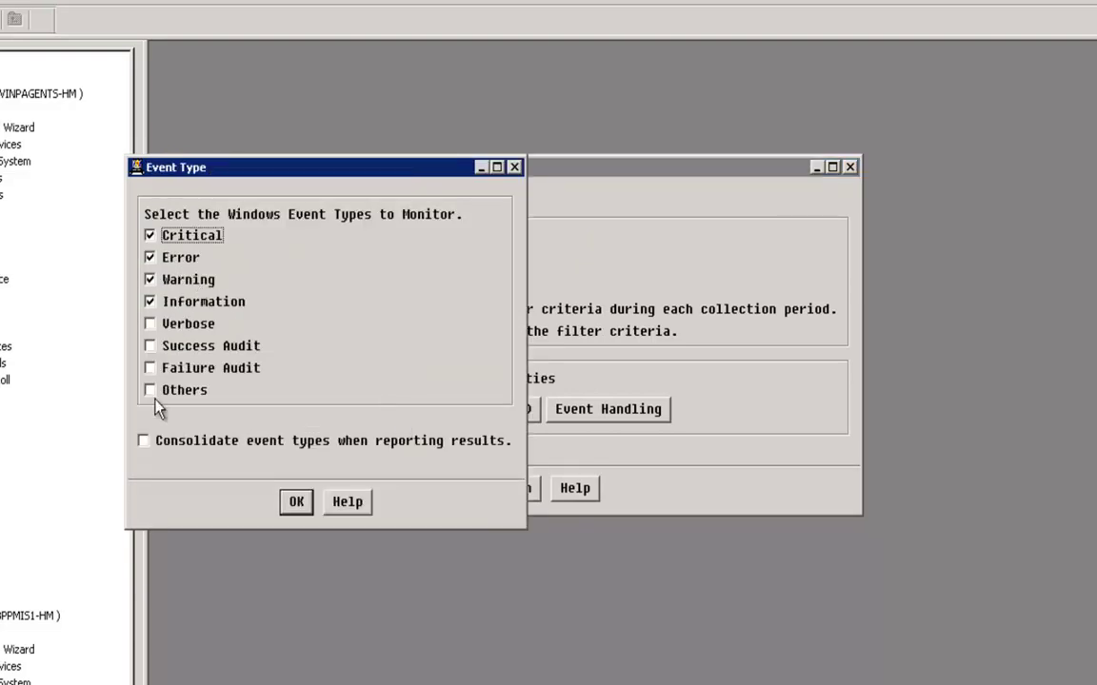
pyautogui.click(296, 503)
pyautogui.click(491, 412)
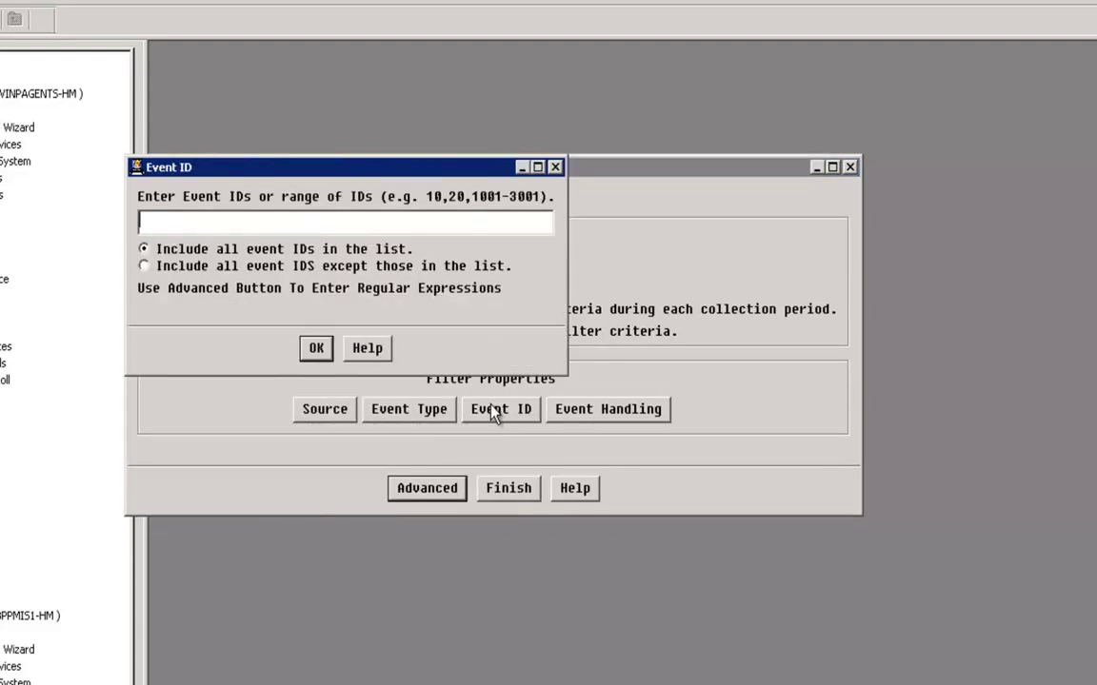
pyautogui.click(317, 349)
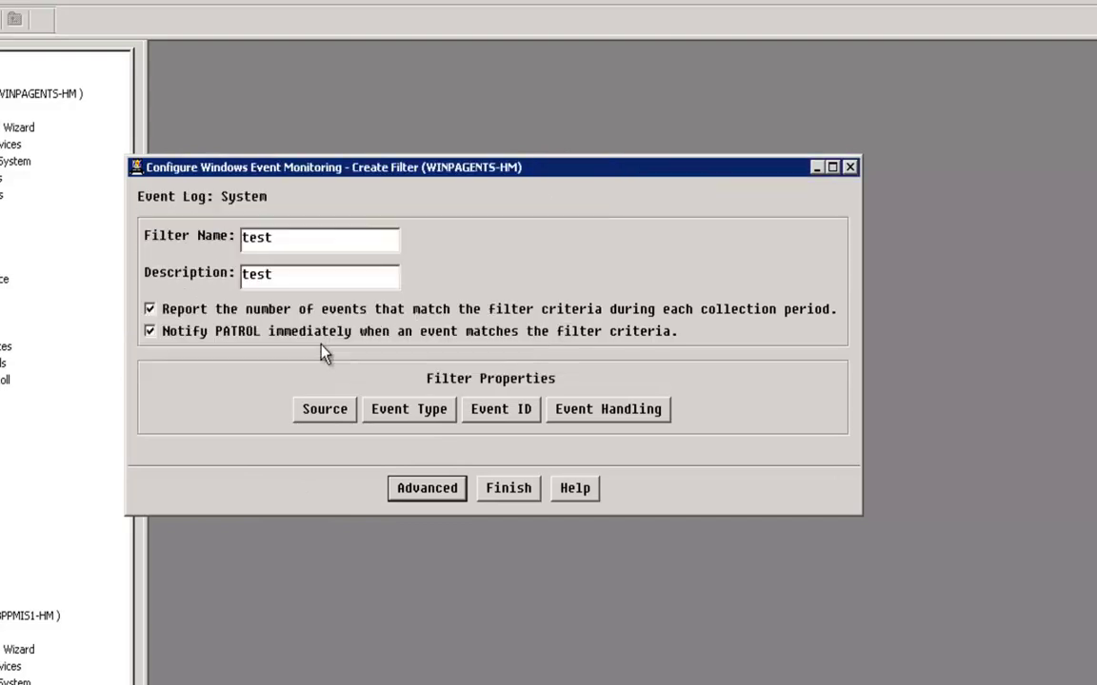
# Configure event handling to annotate the graph, write text details, use details for recovery actions, and remain in alarm until the operator acknowledges.
pyautogui.click(624, 415)
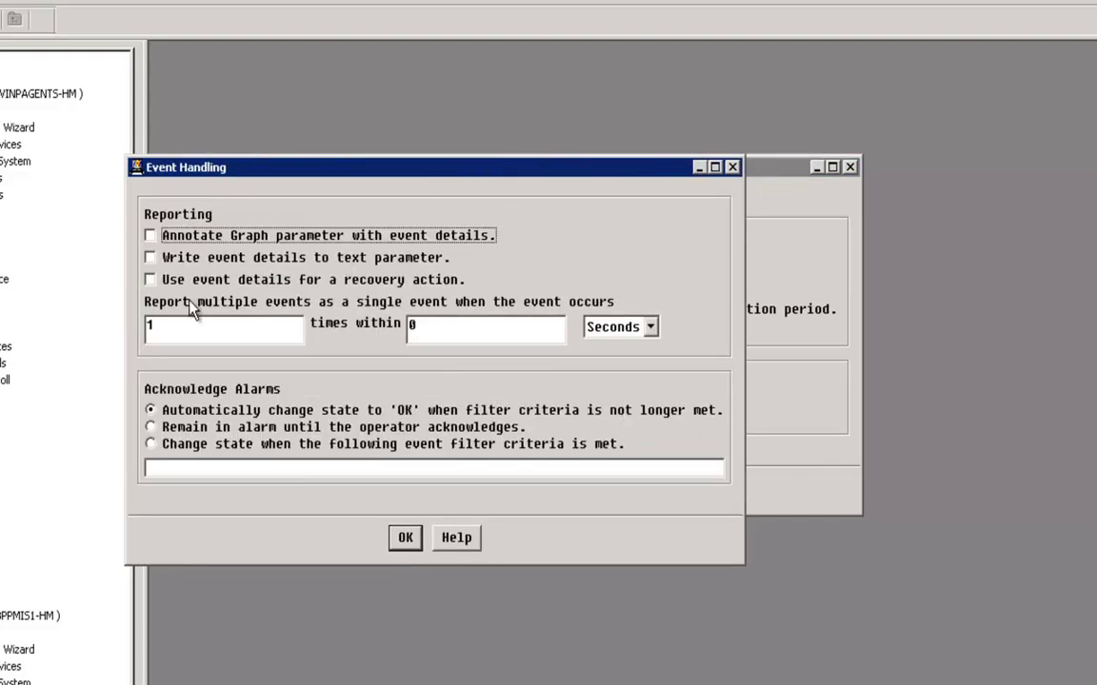
pyautogui.click(151, 236)
pyautogui.click(150, 258)
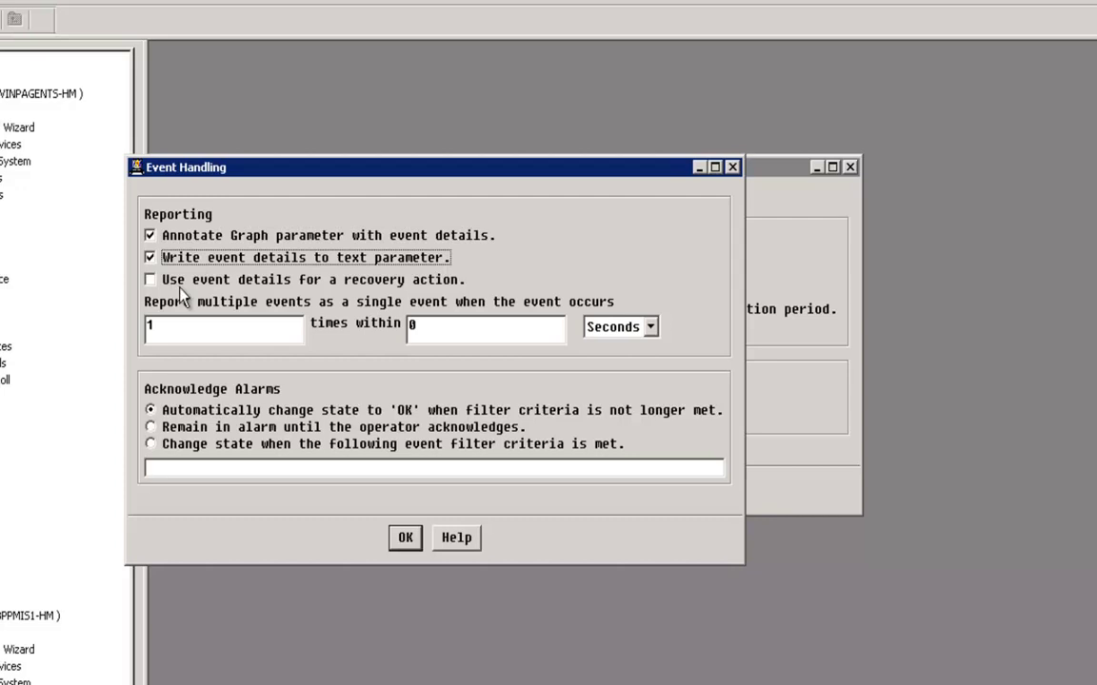
pyautogui.click(150, 280)
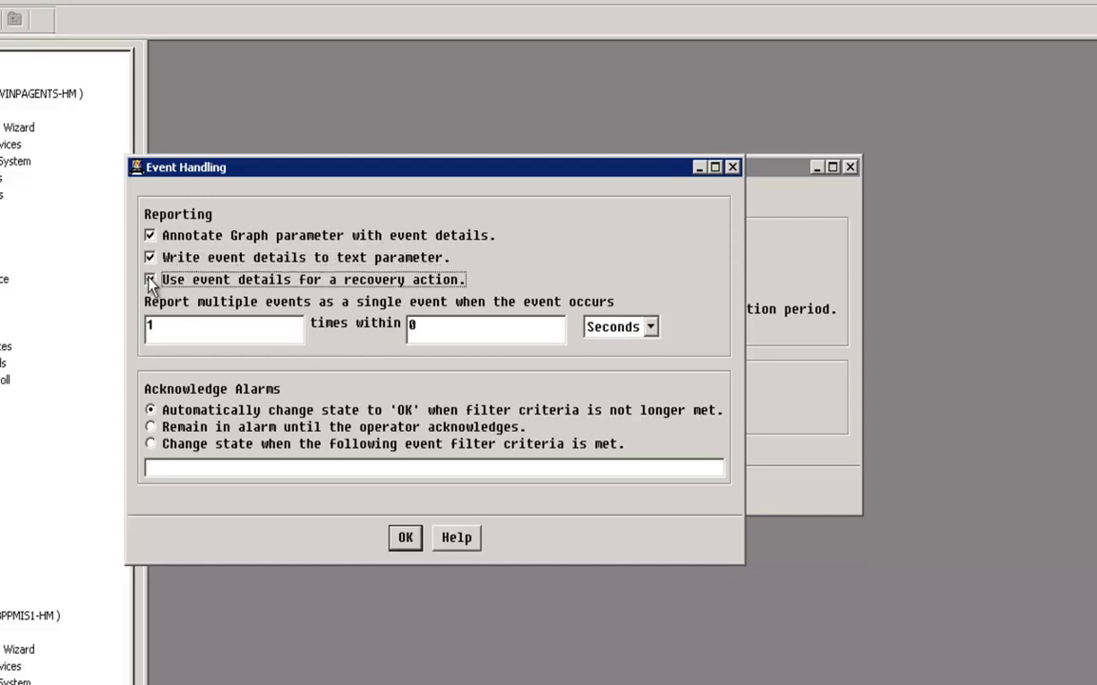
pyautogui.click(150, 427)
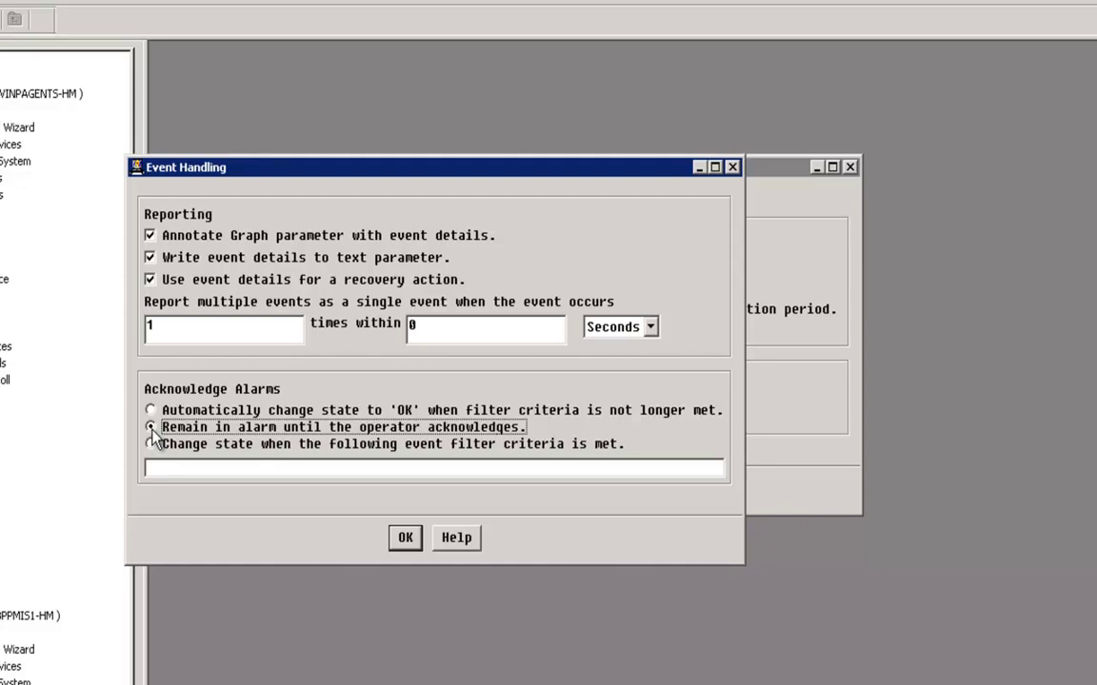
pyautogui.click(408, 539)
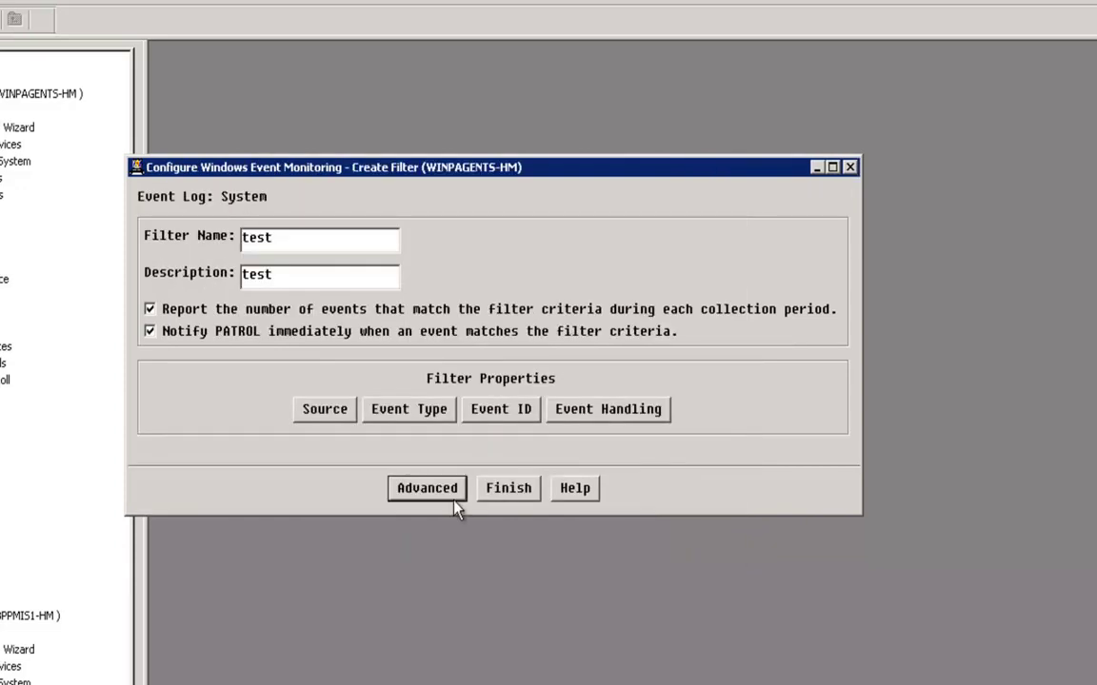
# Finish the test filter, review its full summary and confirm its creation.
pyautogui.click(505, 490)
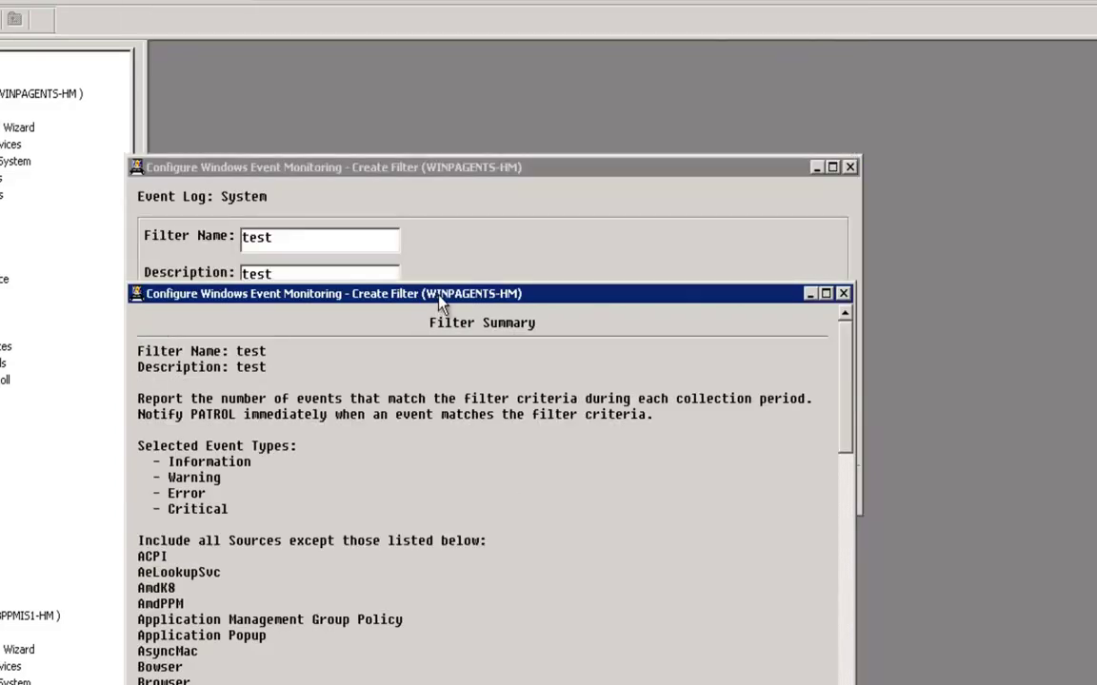
pyautogui.moveTo(441, 303); pyautogui.dragTo(447, 101)
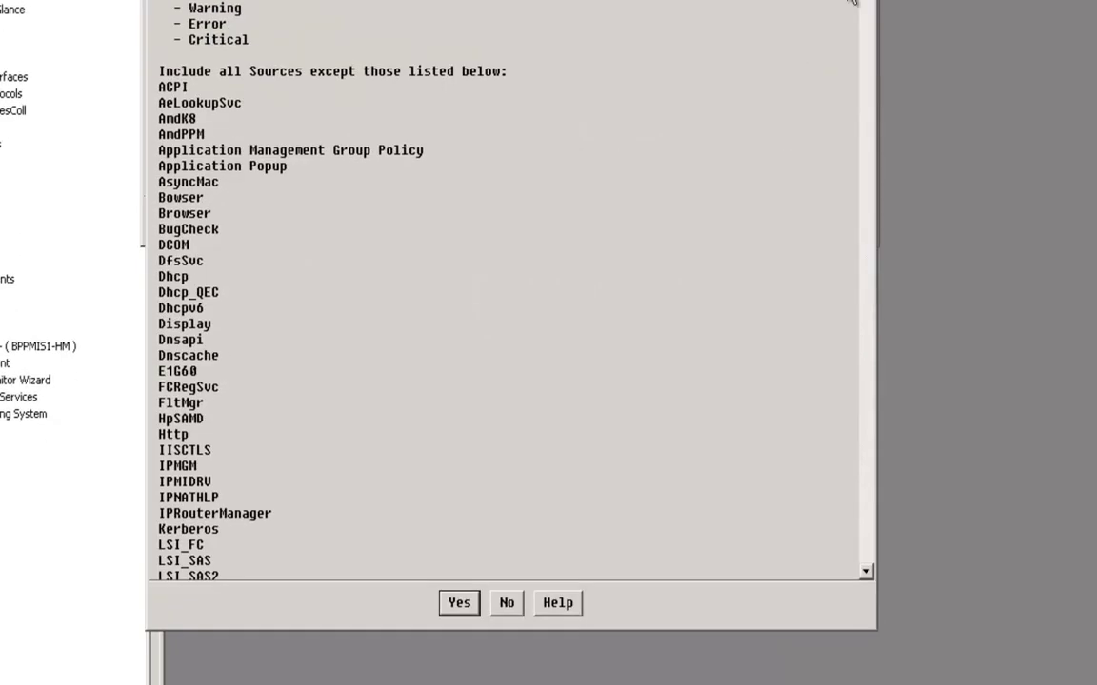
pyautogui.moveTo(868, 38); pyautogui.dragTo(876, 629)
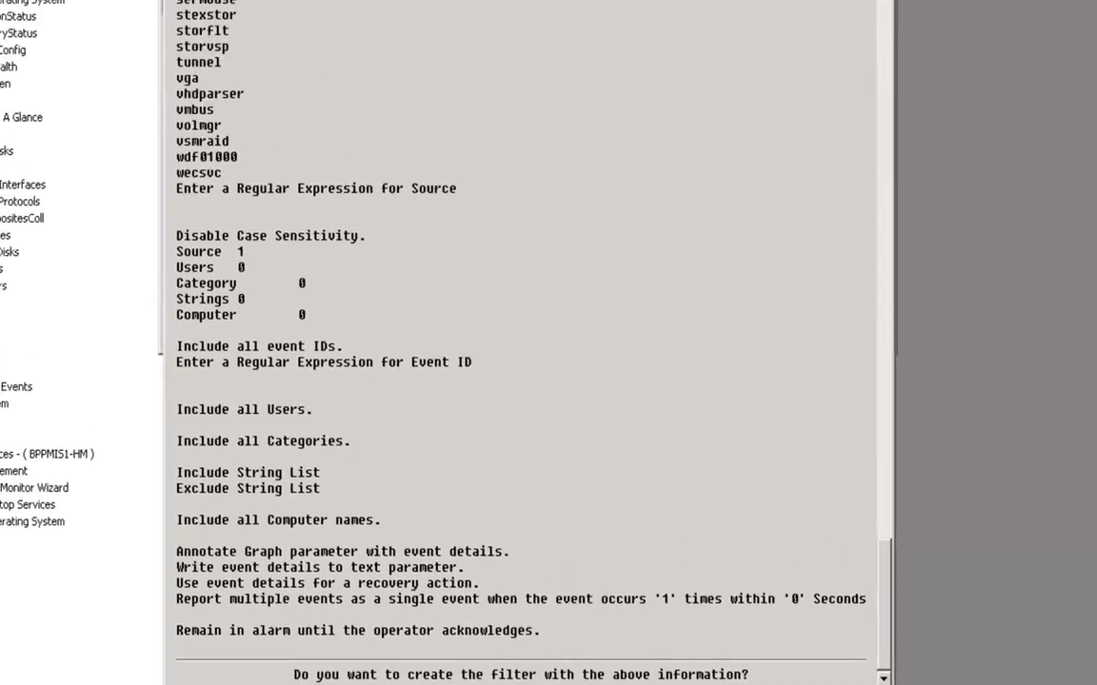
pyautogui.click(521, 684)
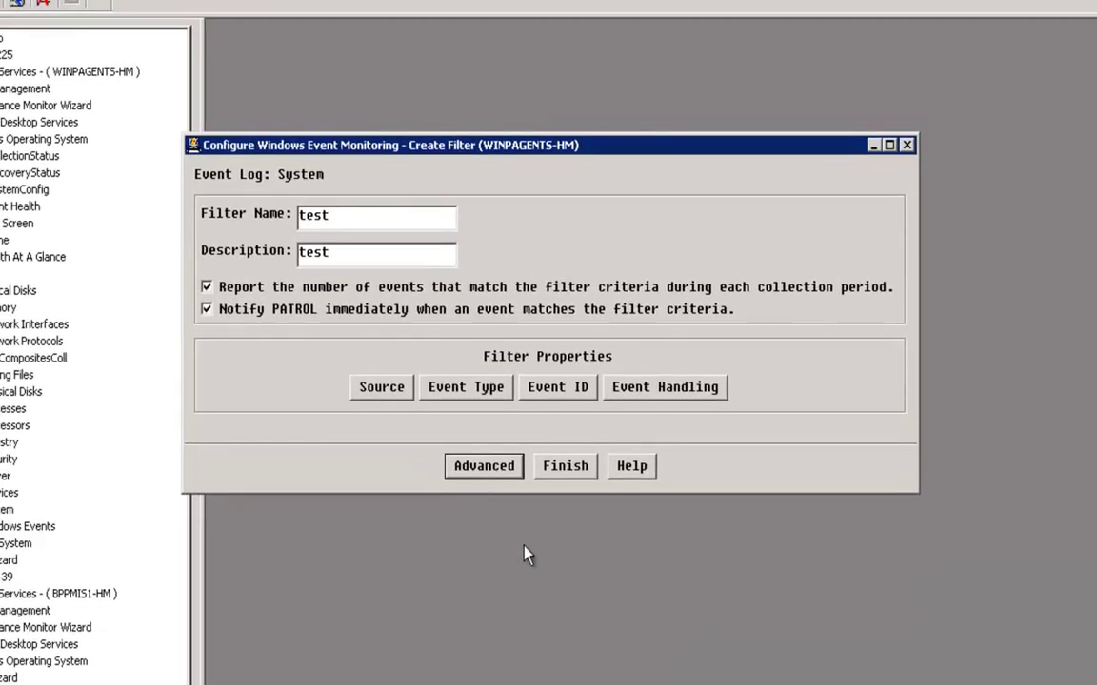
pyautogui.click(566, 466)
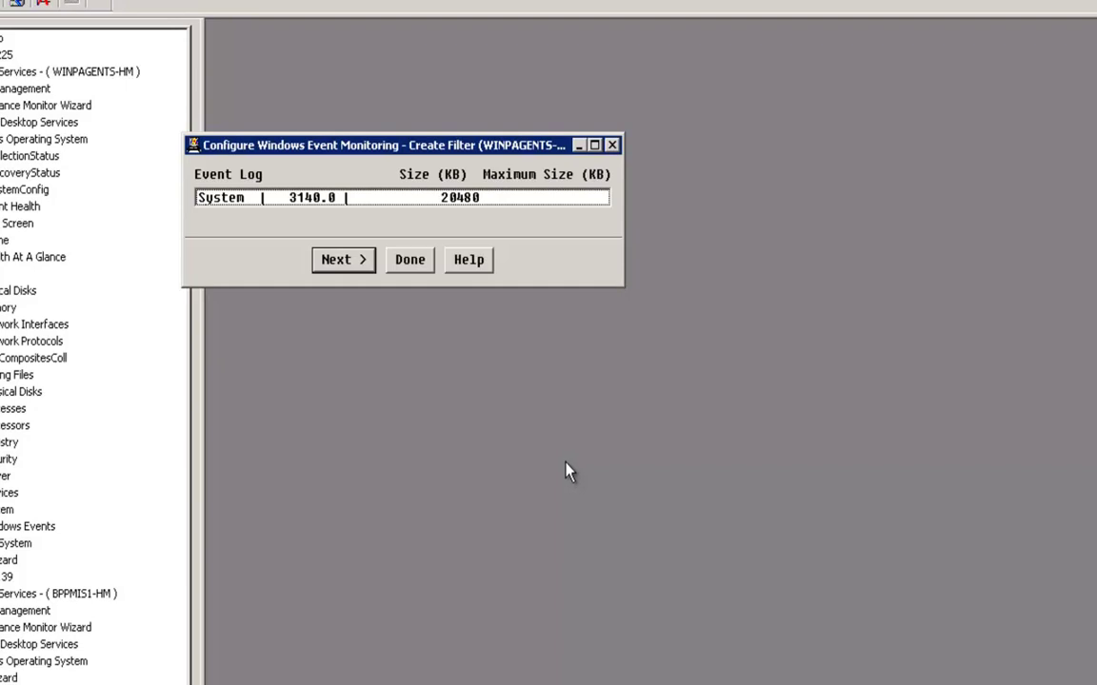
# Close the filter setup and configure the System event log to forward filtered Windows events to PATROL Event Manager.
pyautogui.click(404, 262)
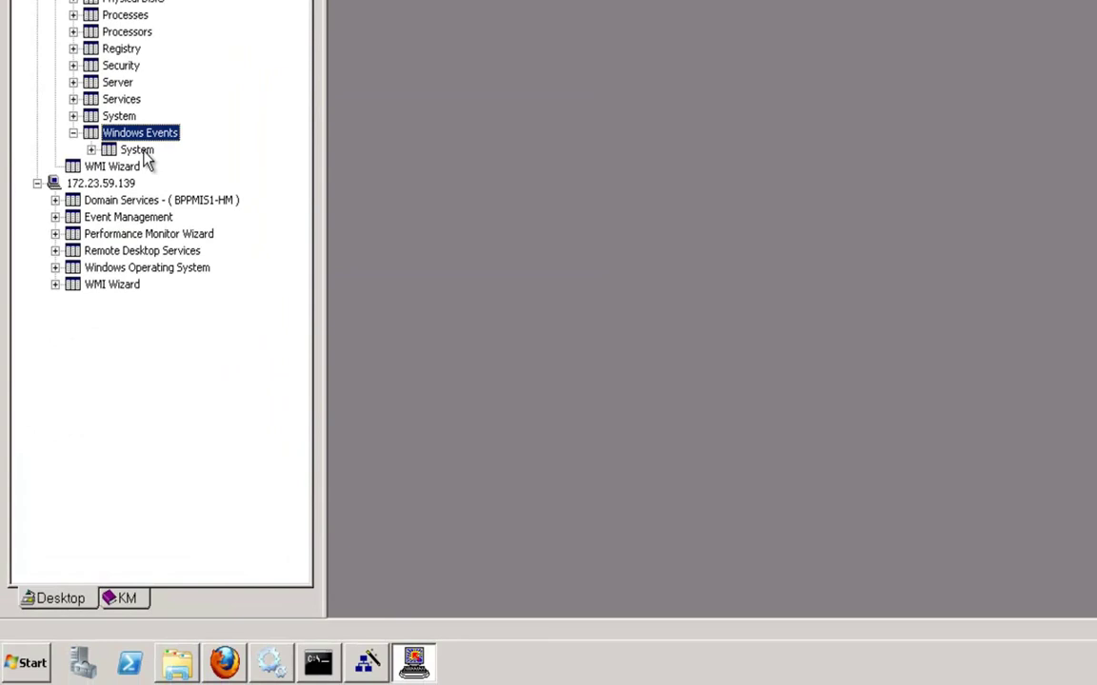
pyautogui.rightClick(145, 156)
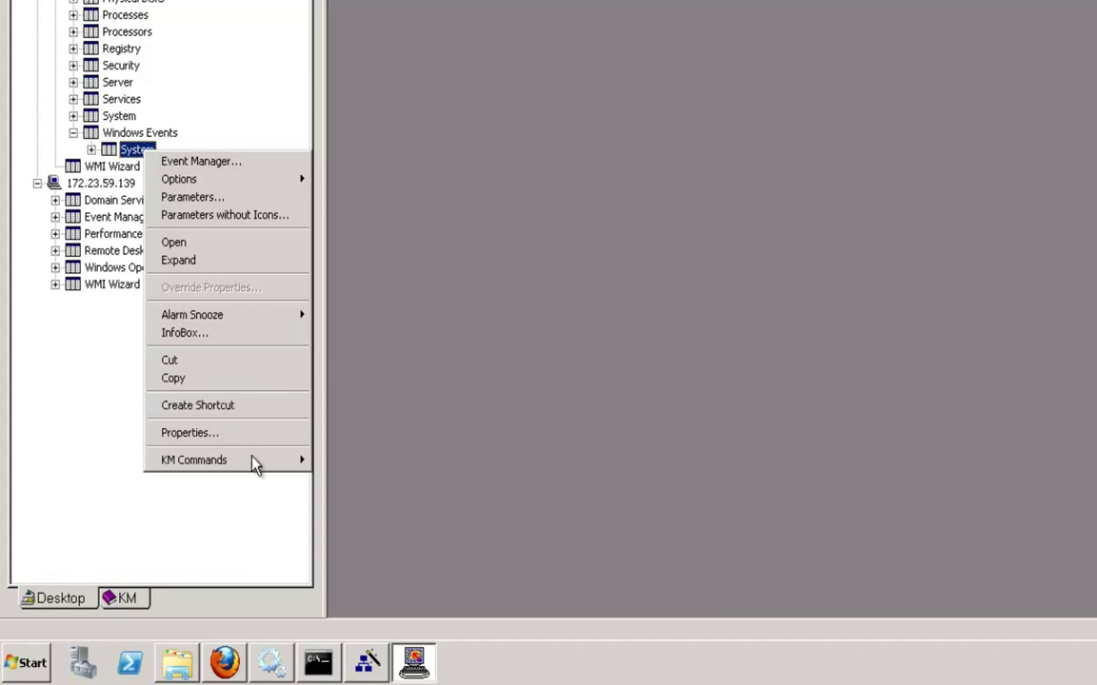
pyautogui.moveTo(255, 464)
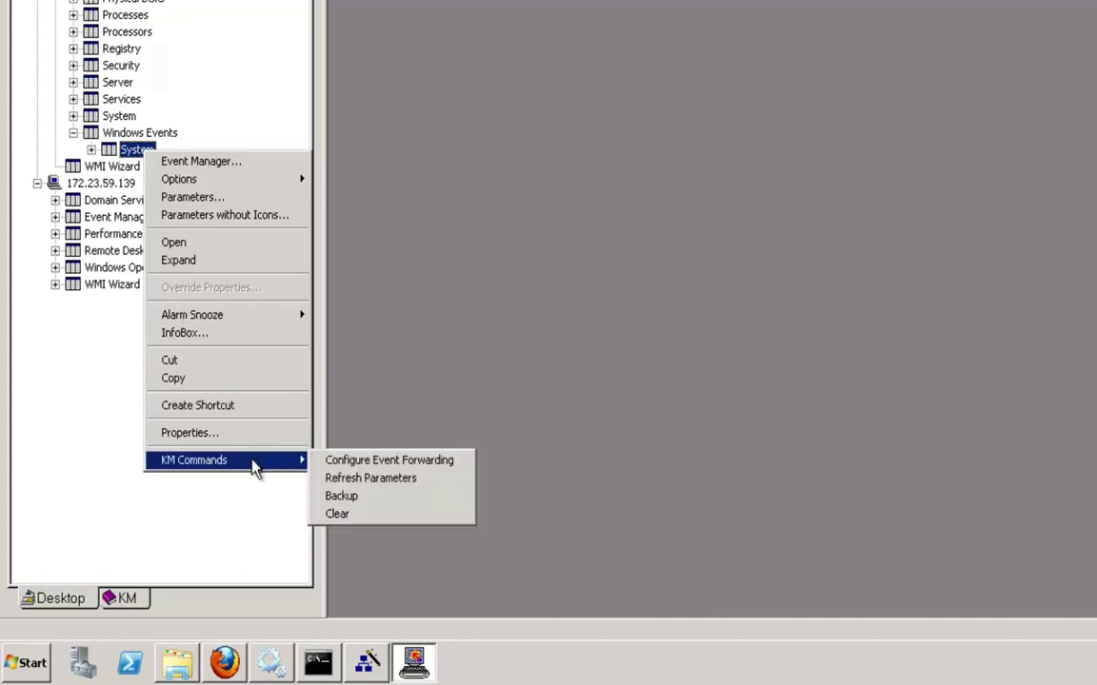
pyautogui.click(392, 463)
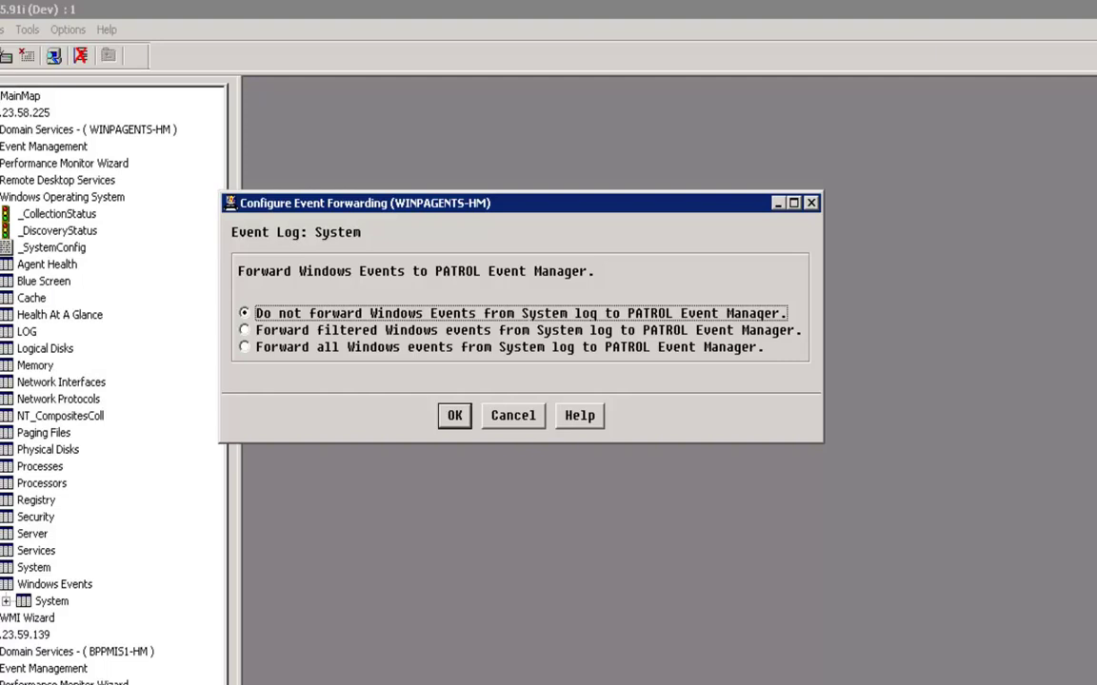
pyautogui.click(244, 330)
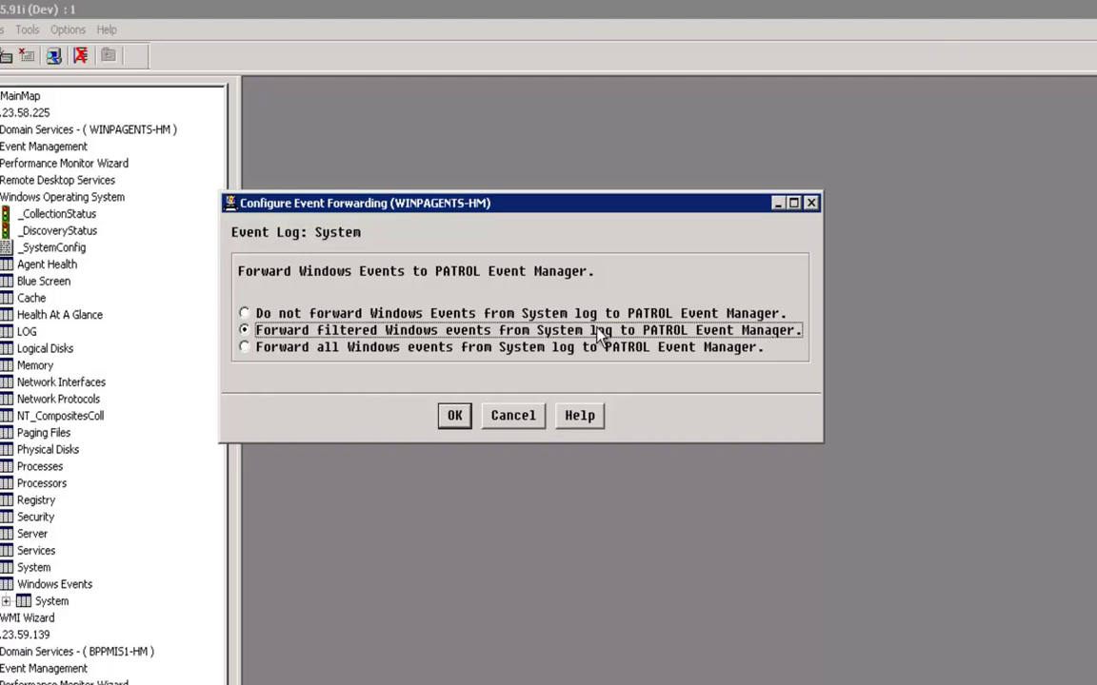
pyautogui.click(452, 413)
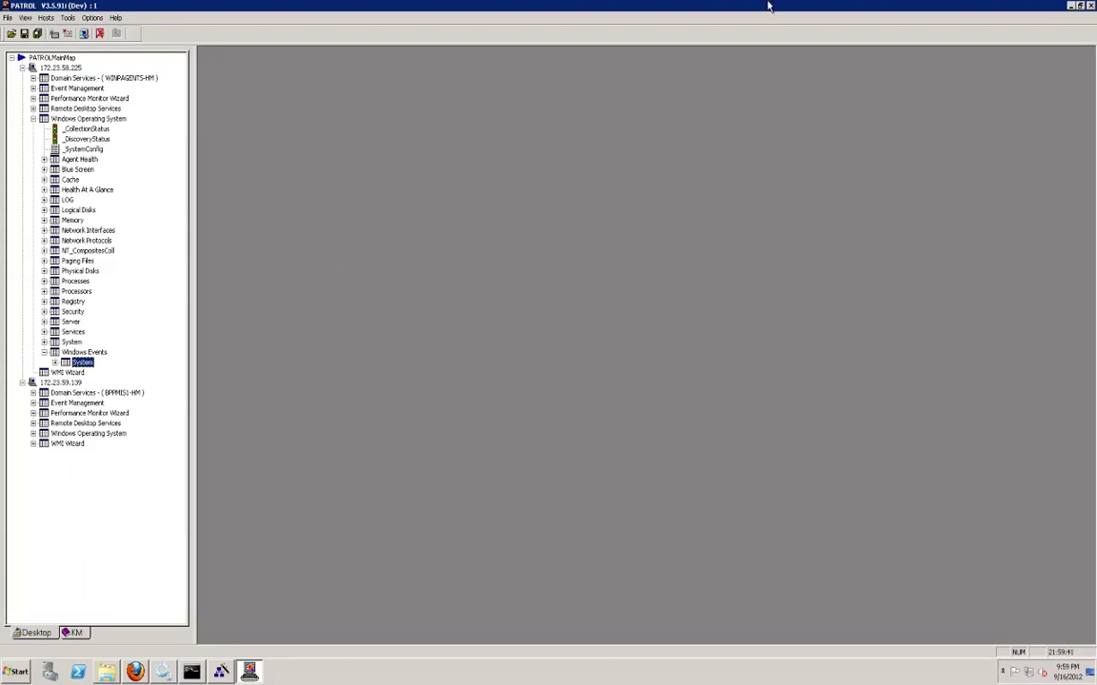
# Switch to the 172.23.58.225 remote desktop, try to start the BMC Impact Integration for PATROL service, and leave that session.
pyautogui.click(715, 8)
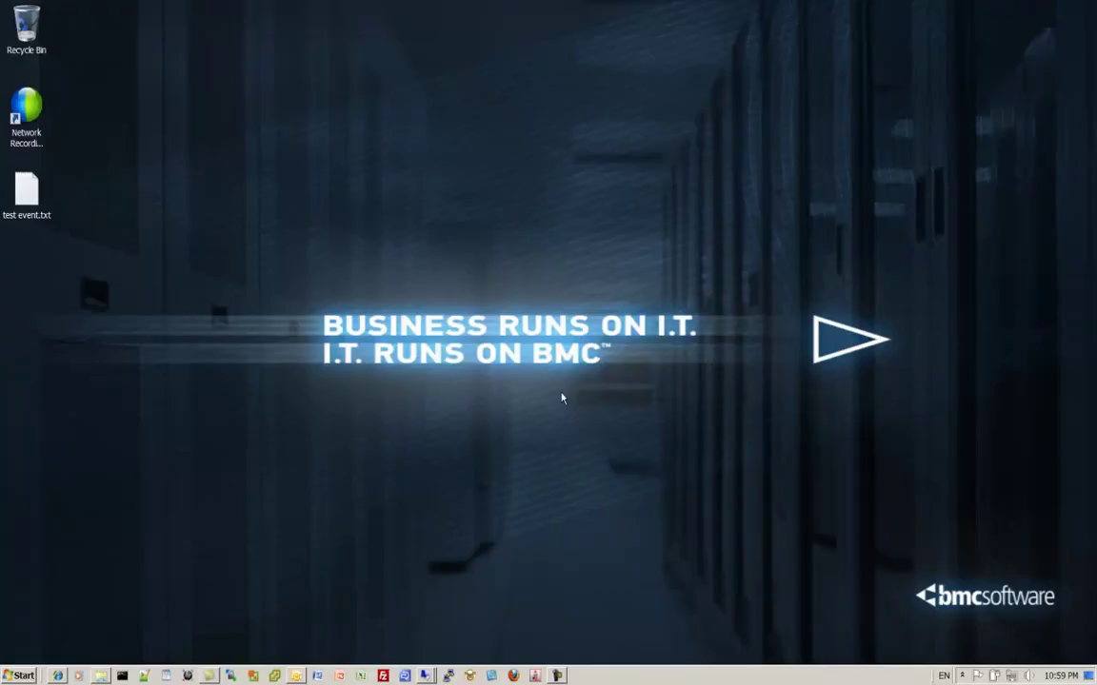
pyautogui.moveTo(427, 676)
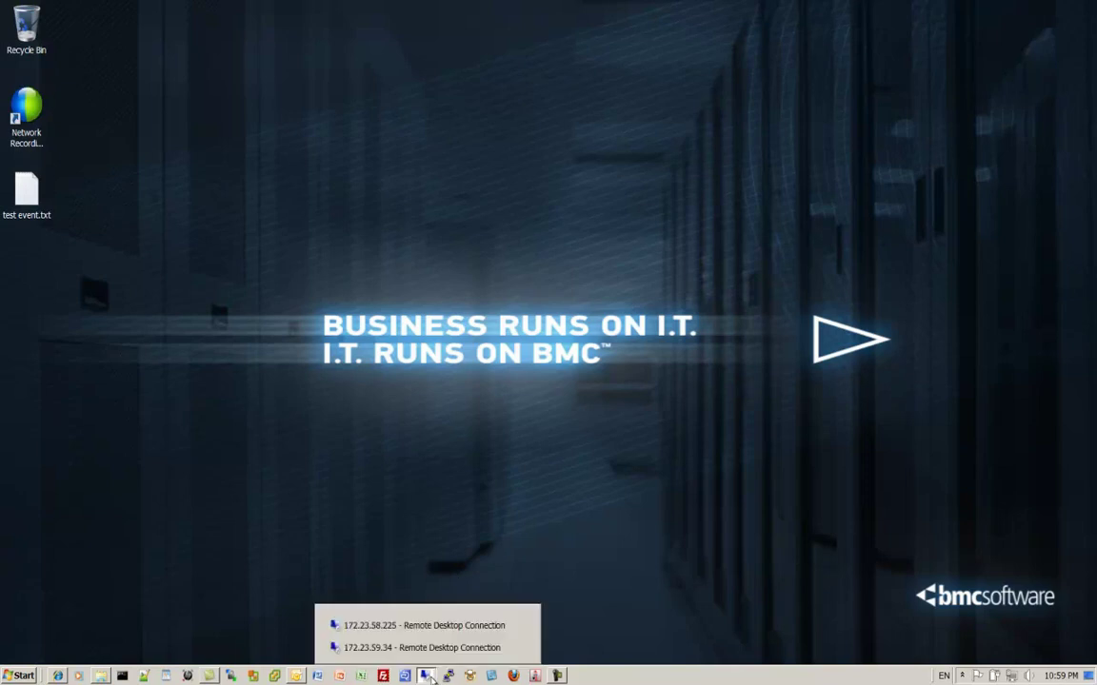
pyautogui.click(430, 628)
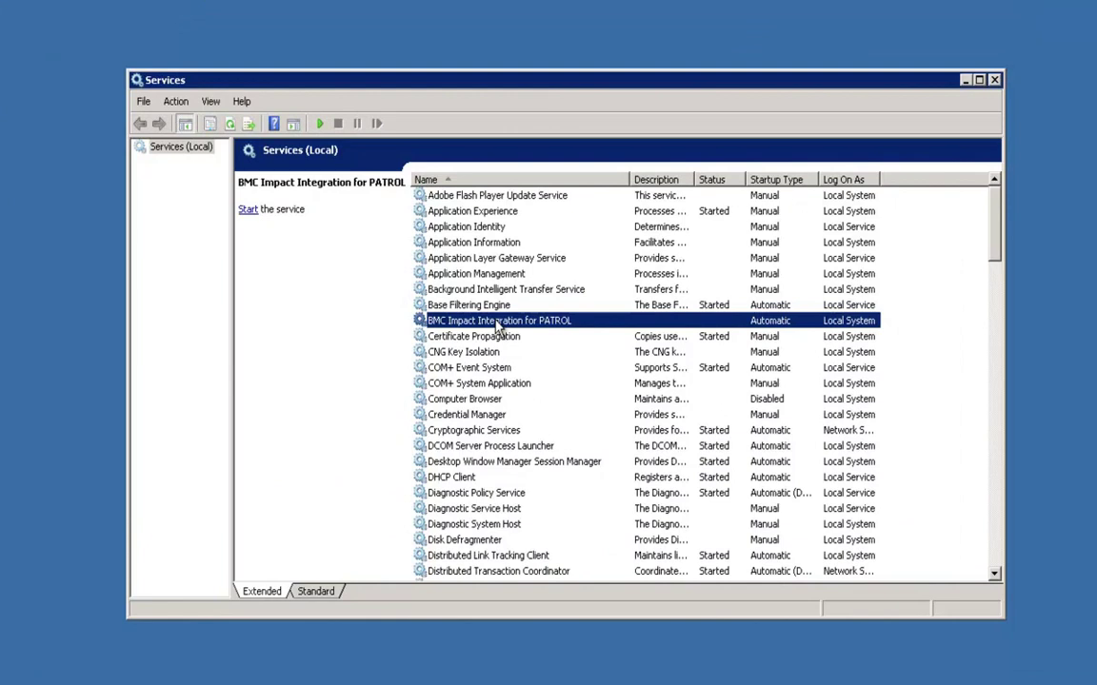
pyautogui.rightClick(497, 326)
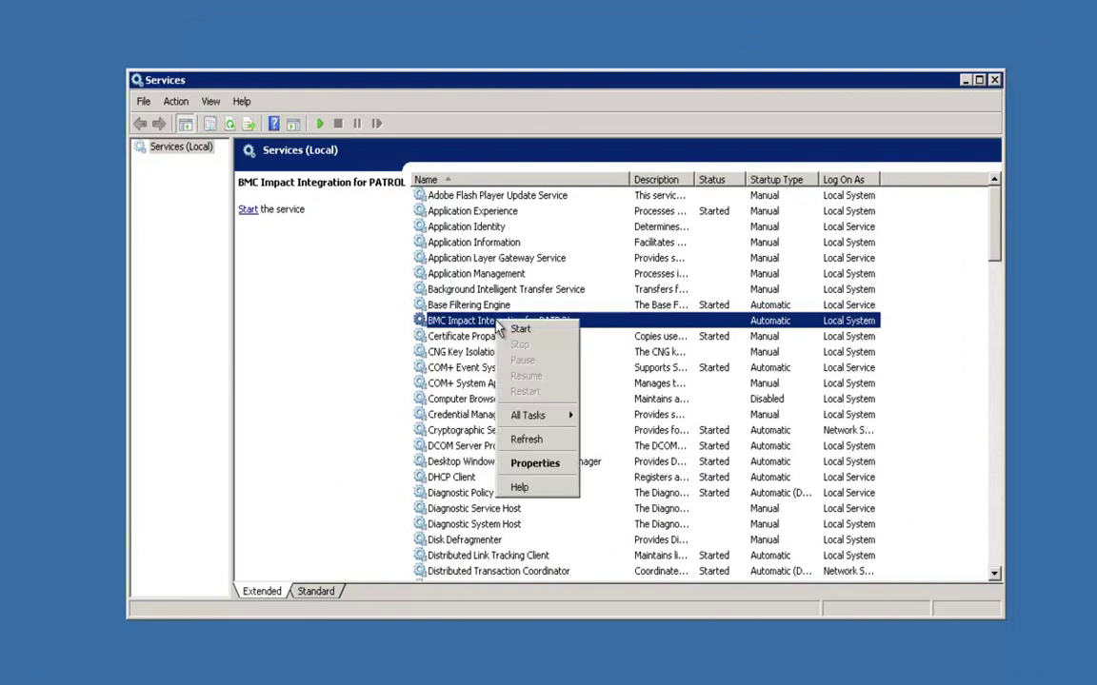
pyautogui.click(520, 329)
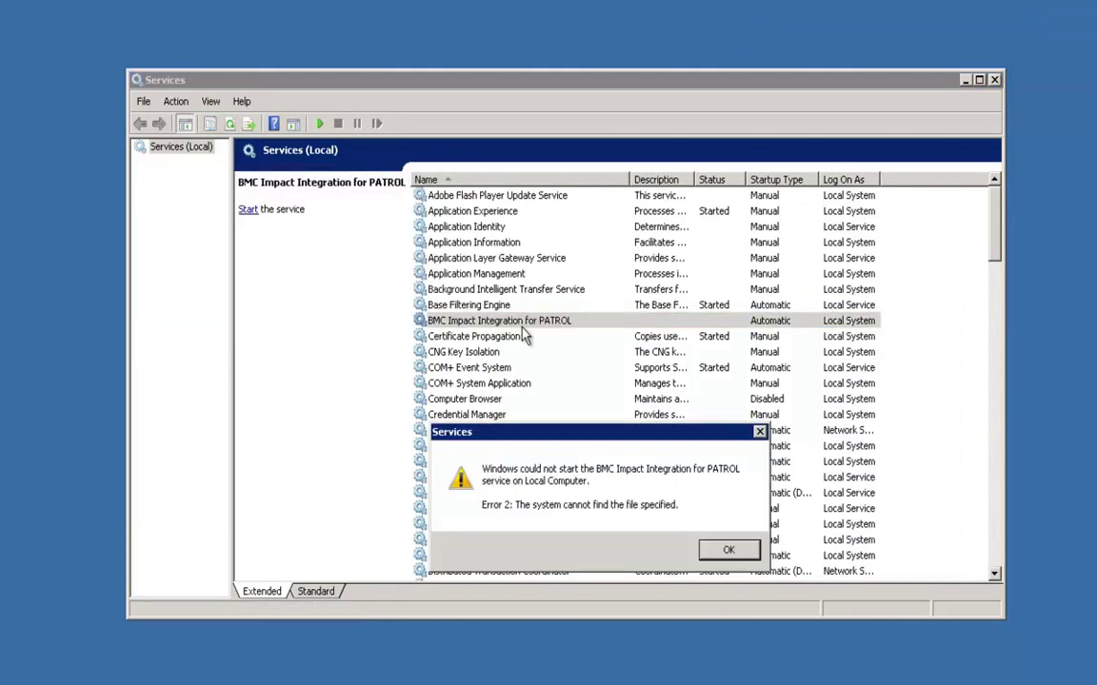
pyautogui.click(729, 552)
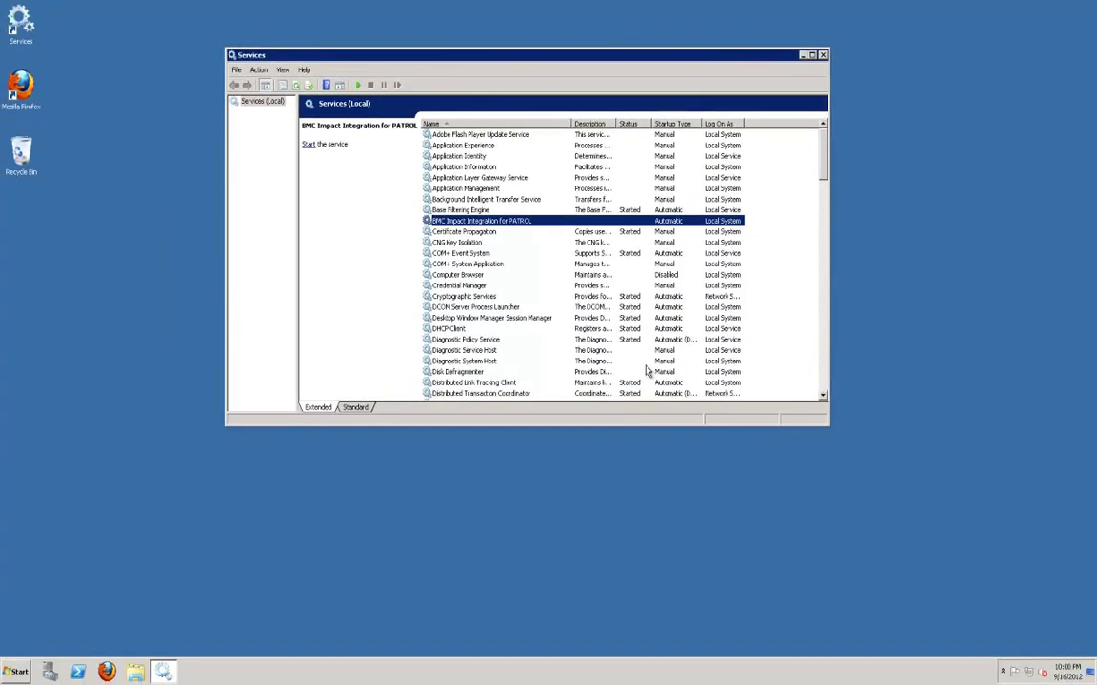
pyautogui.moveTo(752, 8)
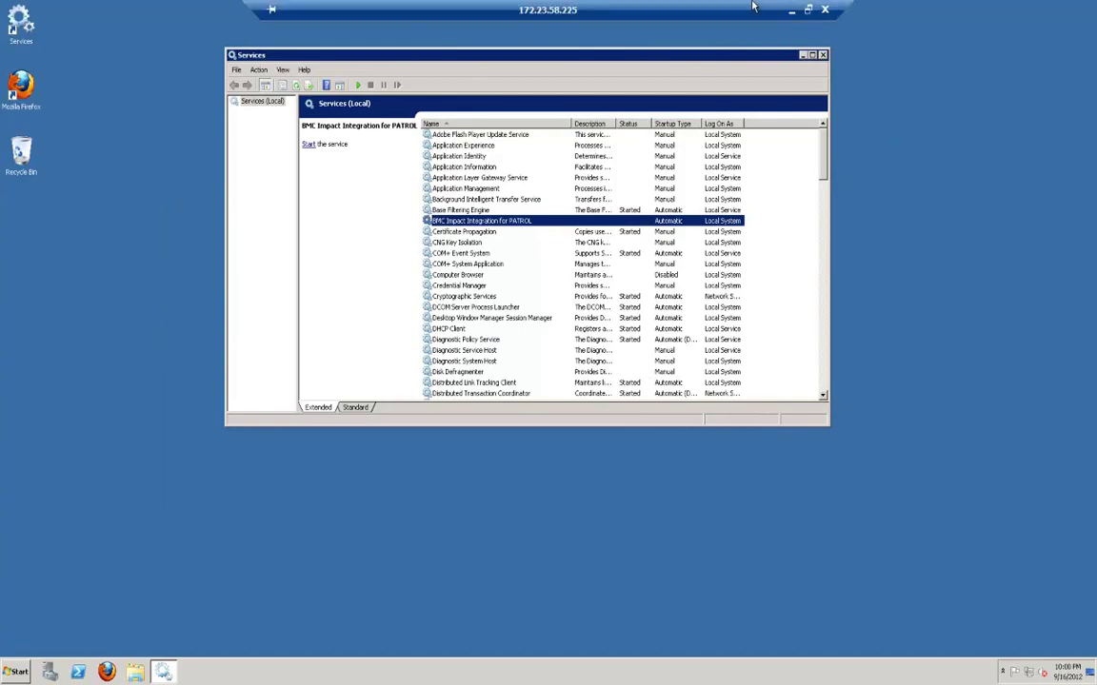
pyautogui.click(791, 9)
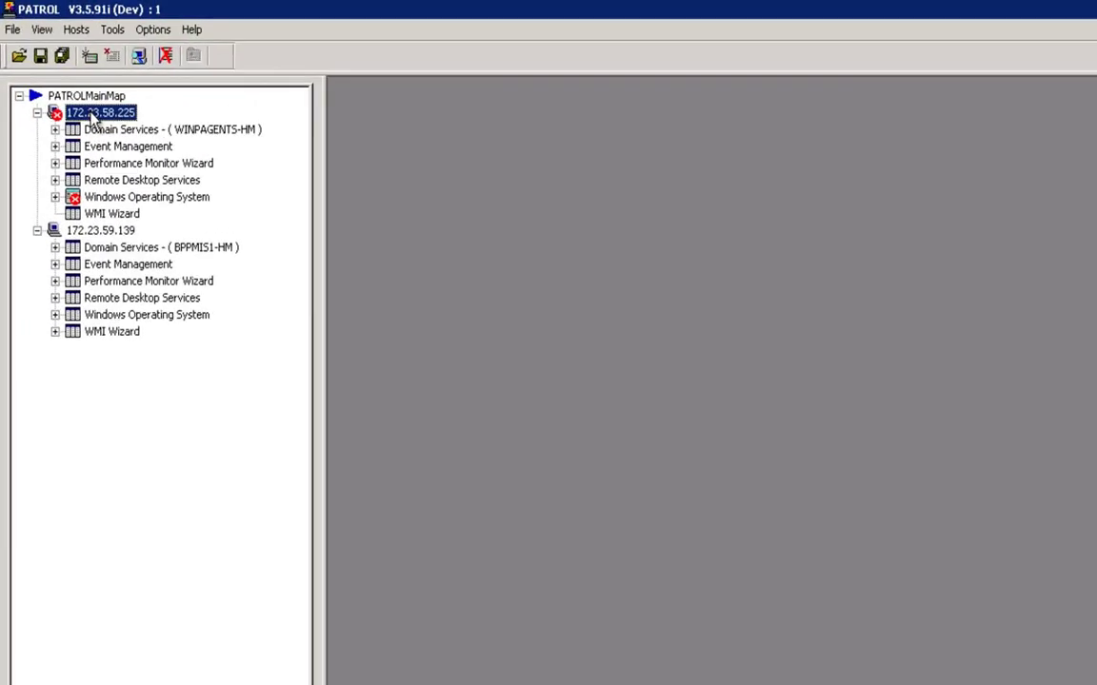
# Open the PATROL Event Manager for host 172.23.58.225 and widen it to show the event descriptions.
pyautogui.rightClick(95, 121)
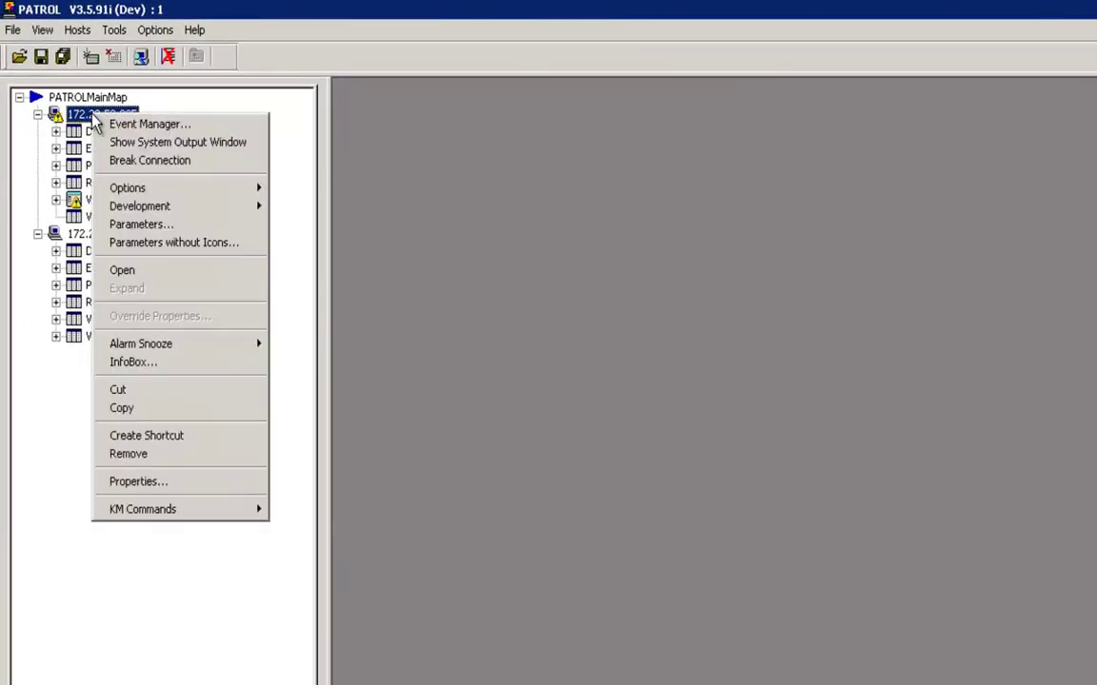
pyautogui.click(146, 124)
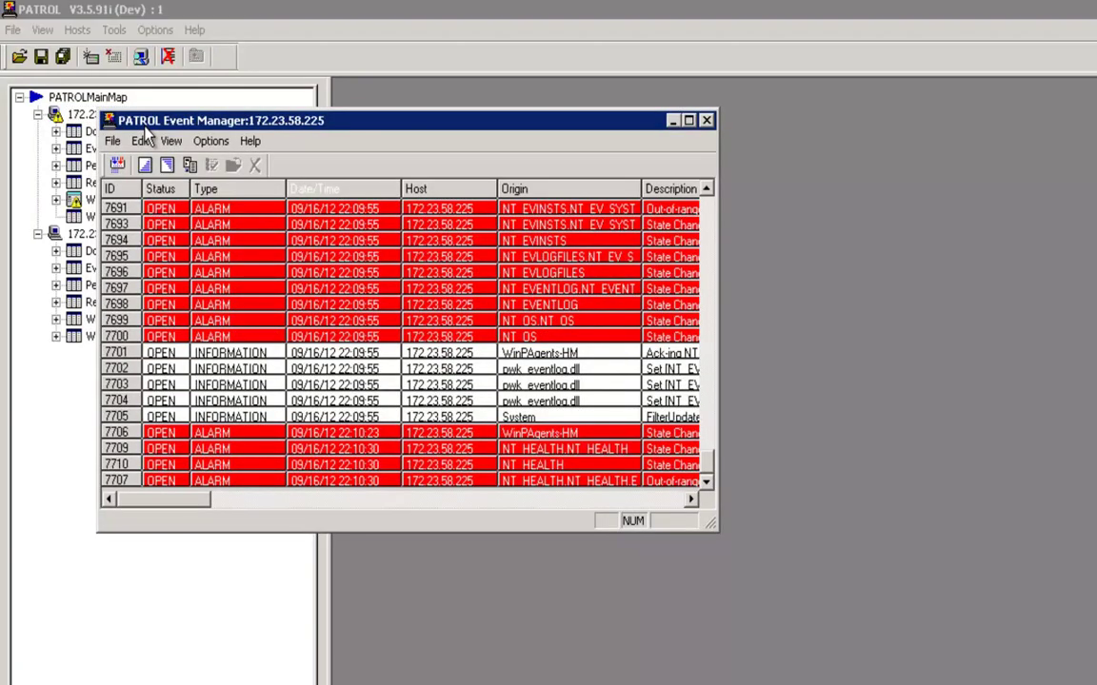
pyautogui.click(709, 455)
pyautogui.scroll(1, 709, 455)
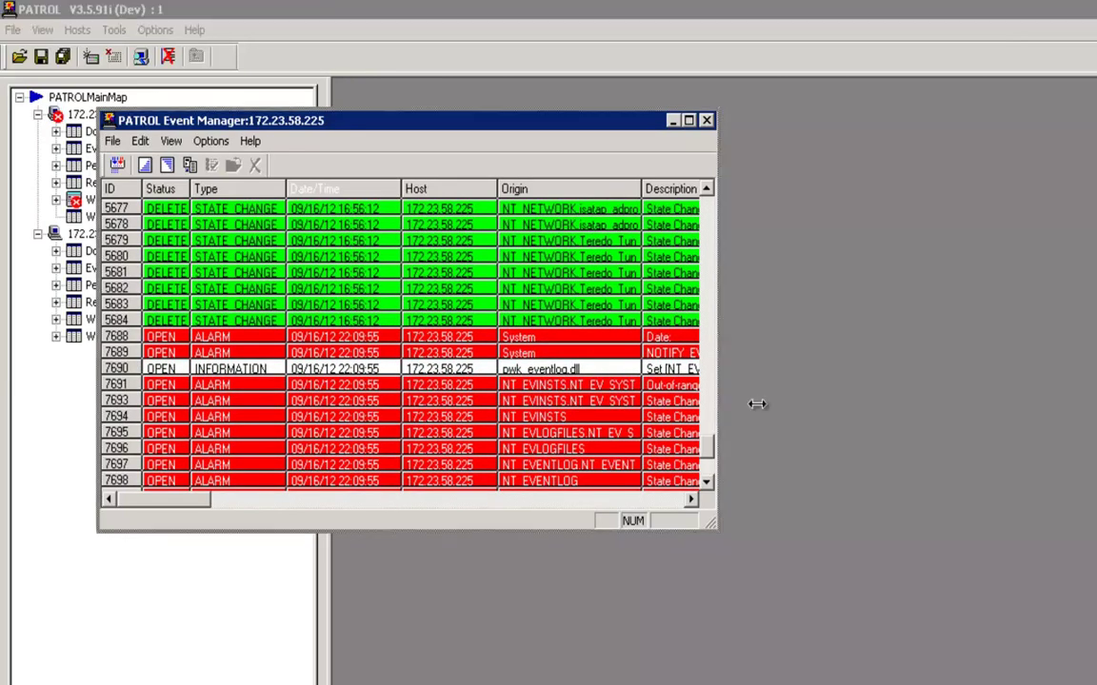
pyautogui.moveTo(756, 404); pyautogui.dragTo(1033, 404)
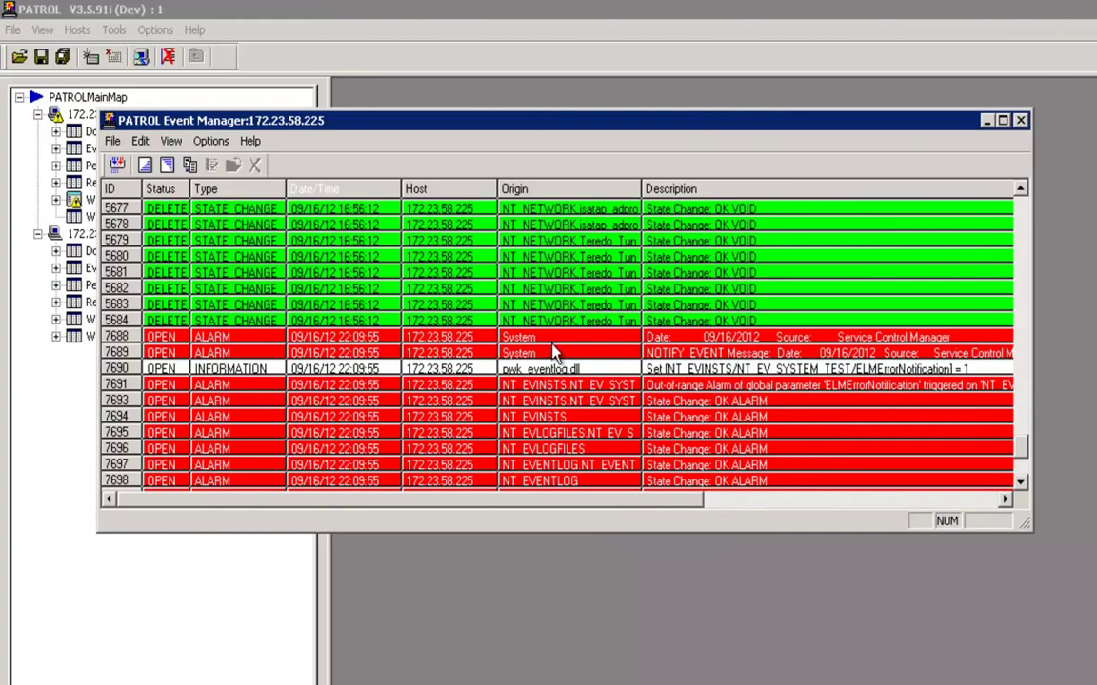
# Open the details of the first Service Control Manager alarm with System origin and read its full event description.
pyautogui.click(546, 337)
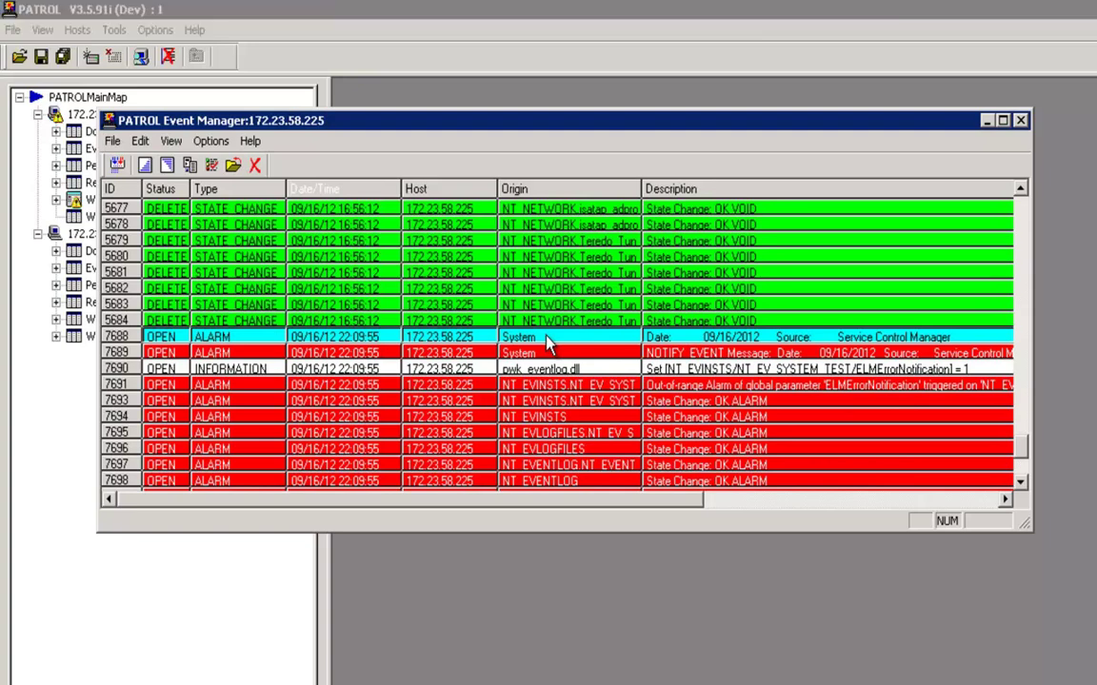
pyautogui.doubleClick(549, 340)
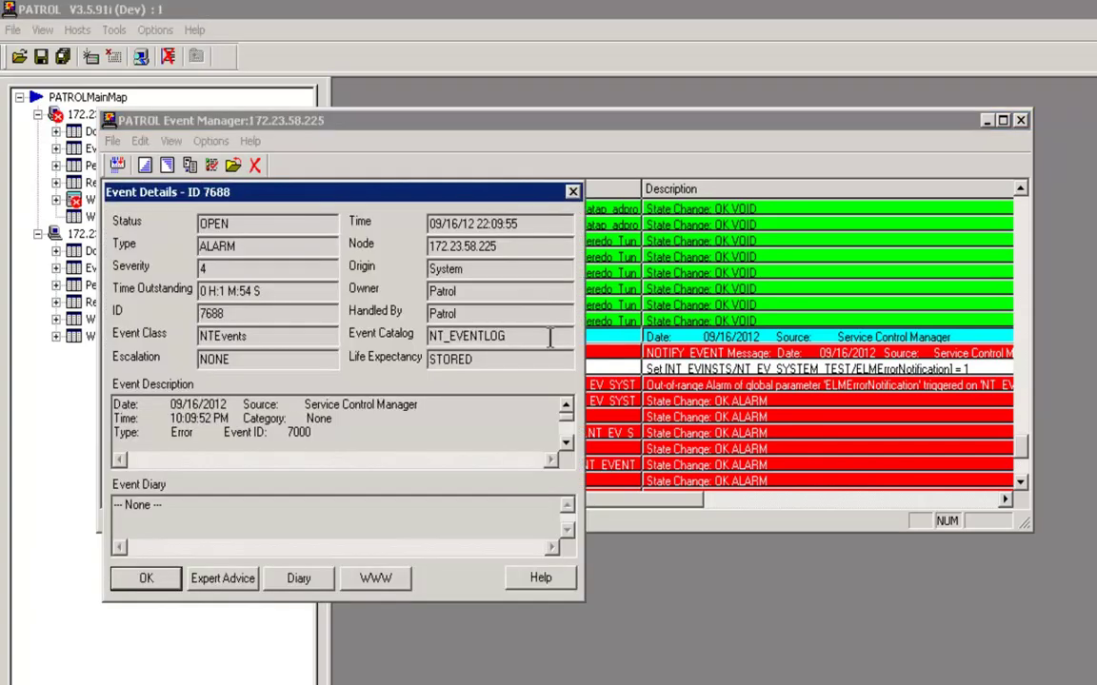
pyautogui.click(564, 444)
pyautogui.click(565, 443)
pyautogui.click(566, 444)
pyautogui.click(565, 444)
pyautogui.click(566, 444)
pyautogui.click(566, 443)
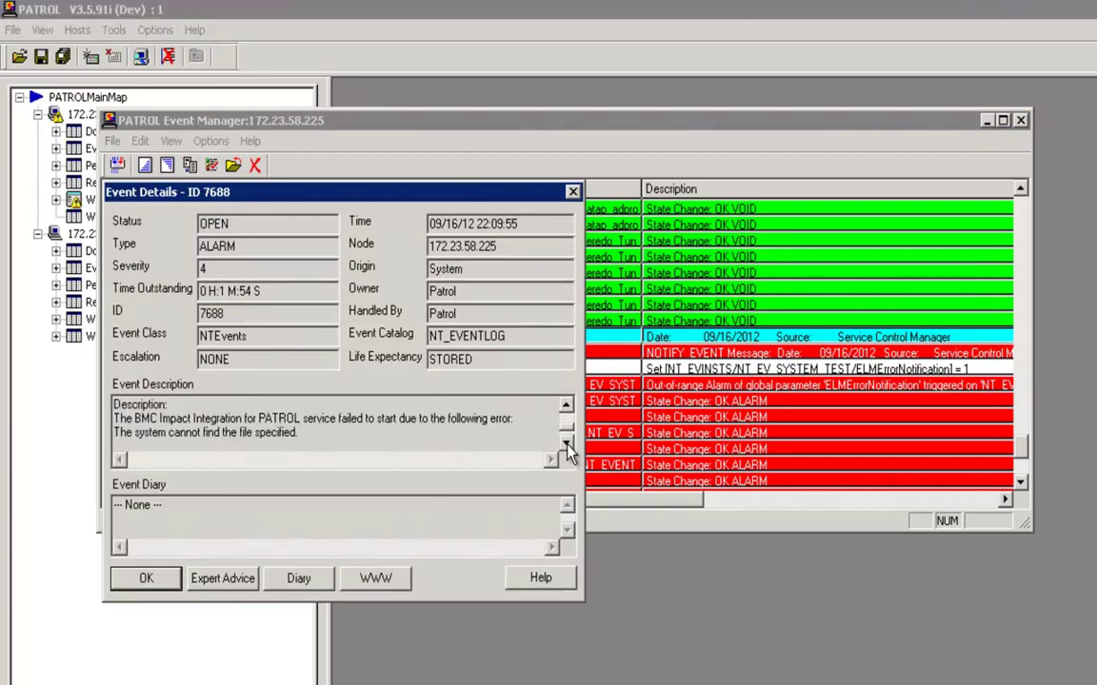
pyautogui.click(566, 443)
pyautogui.click(566, 443)
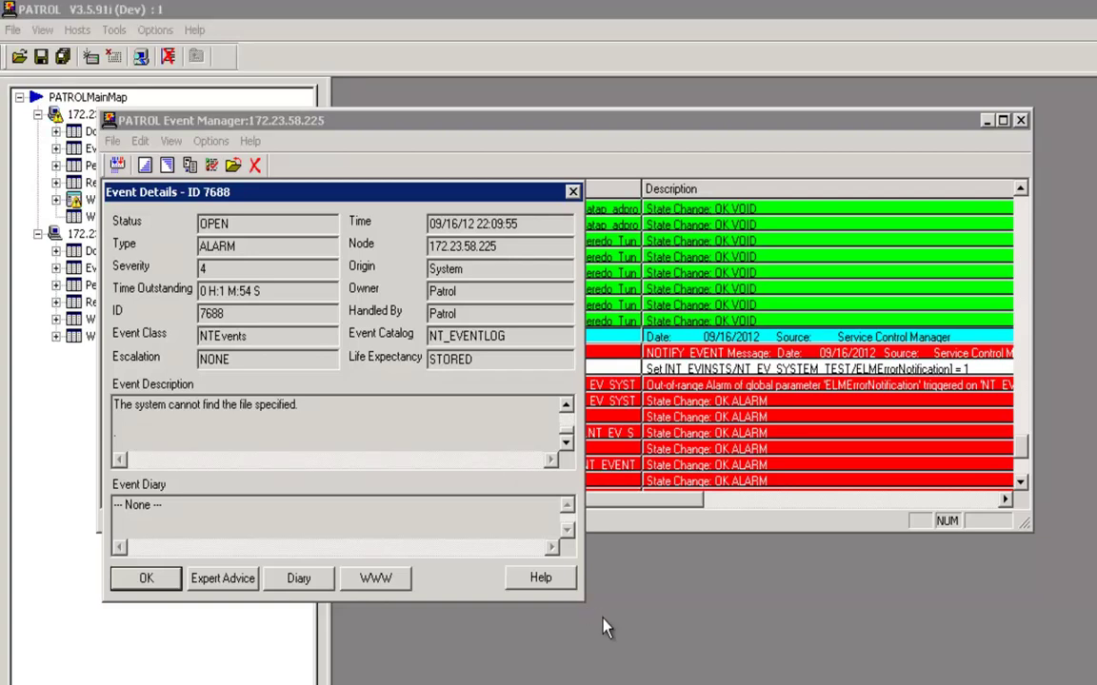
pyautogui.click(566, 407)
pyautogui.click(566, 408)
pyautogui.click(566, 407)
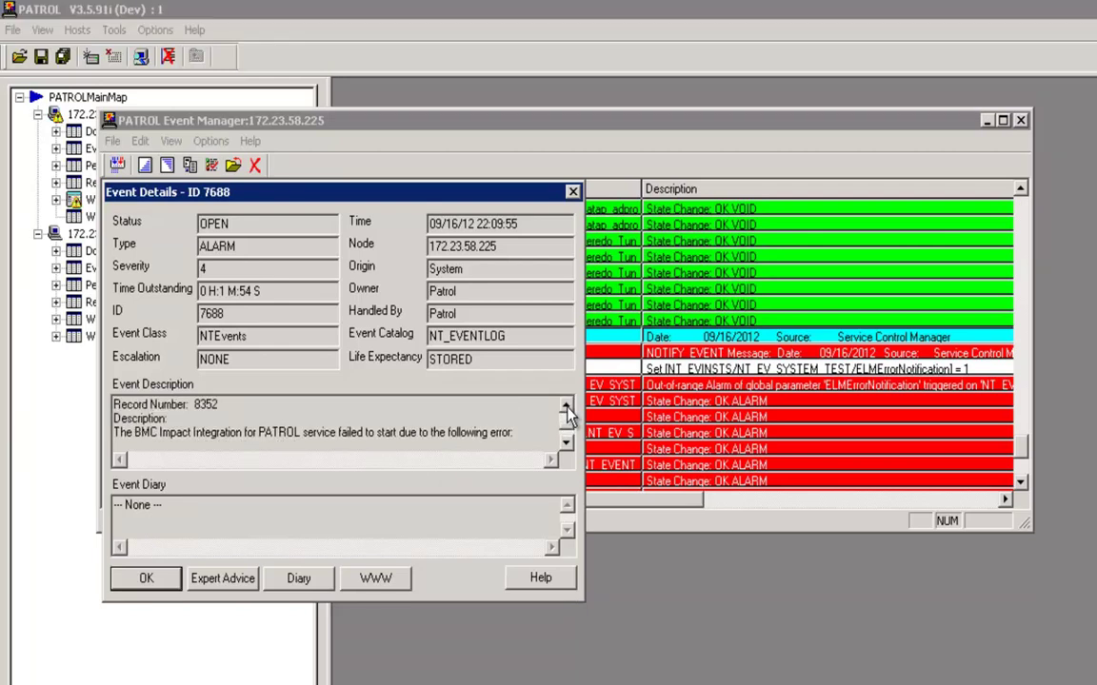
pyautogui.click(567, 408)
pyautogui.click(567, 407)
pyautogui.click(567, 407)
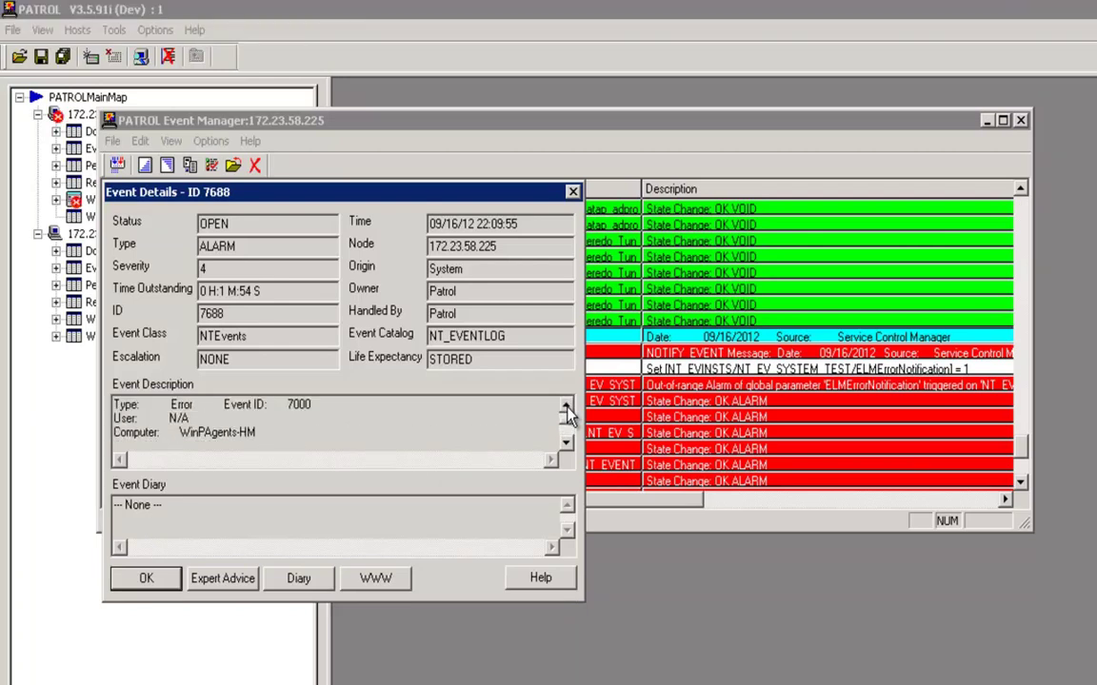
pyautogui.click(568, 407)
pyautogui.click(567, 408)
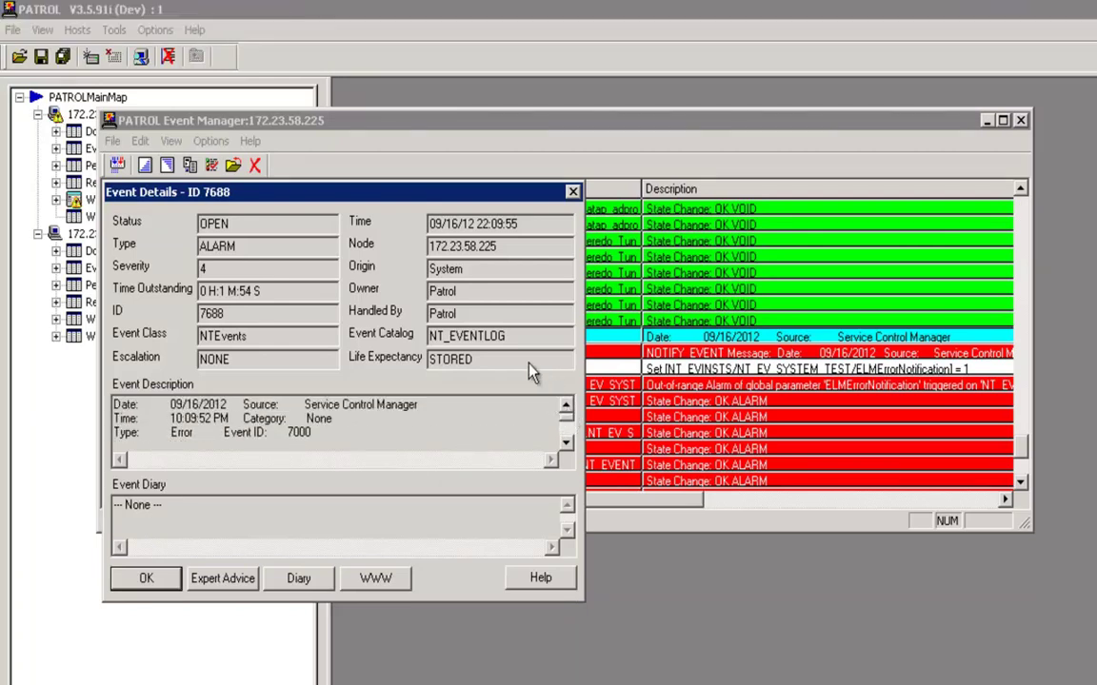
# Check the alarm's event catalog and event class, and close the event details and Event Manager.
pyautogui.click(522, 337)
pyautogui.moveTo(522, 339); pyautogui.dragTo(395, 341)
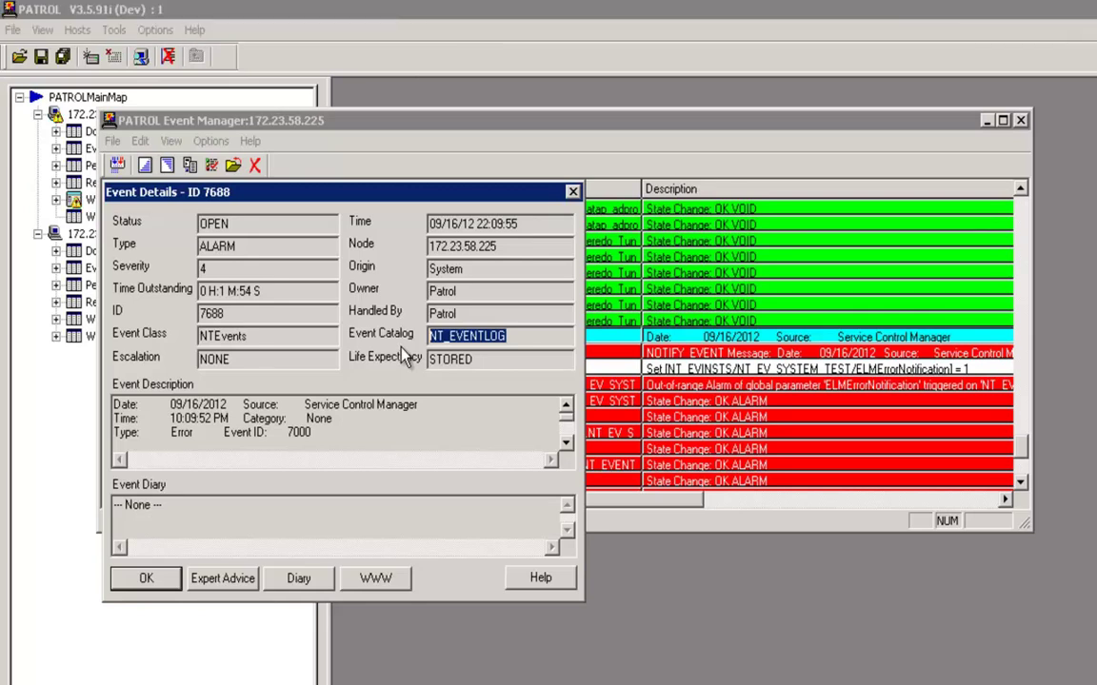
pyautogui.doubleClick(271, 339)
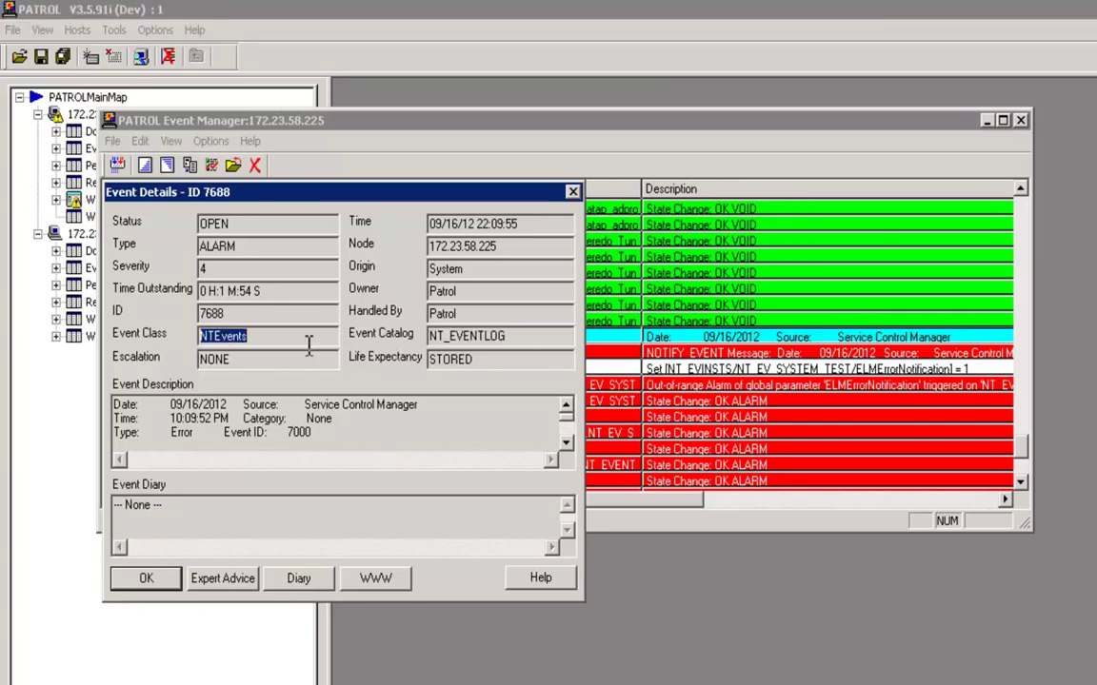
pyautogui.click(145, 578)
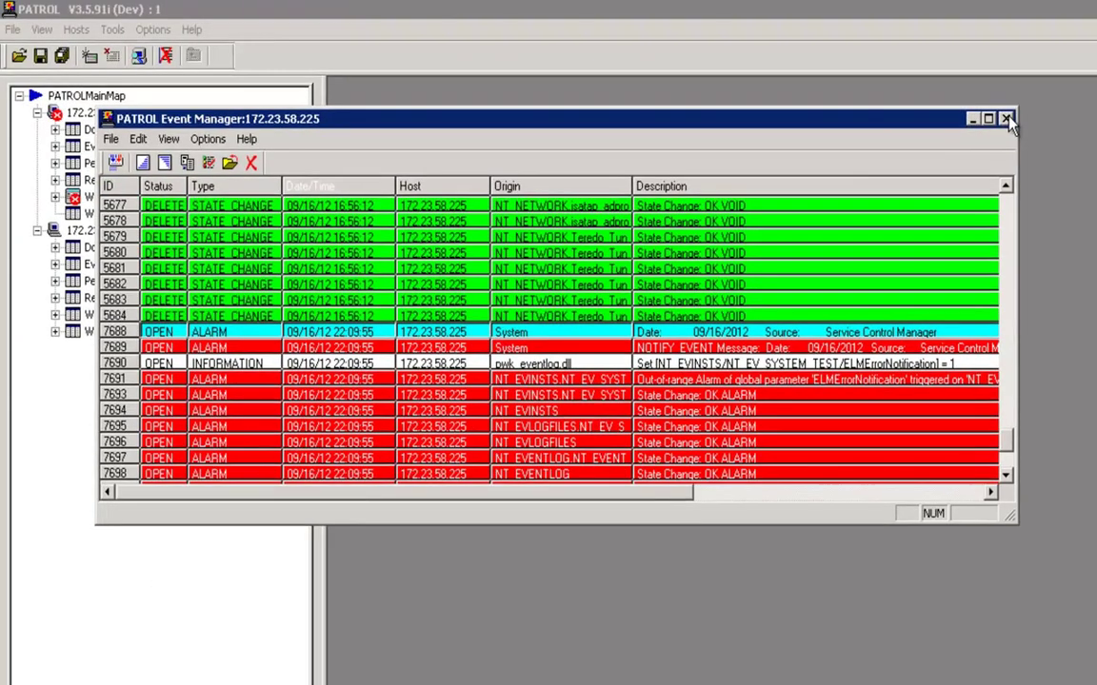
pyautogui.click(1021, 121)
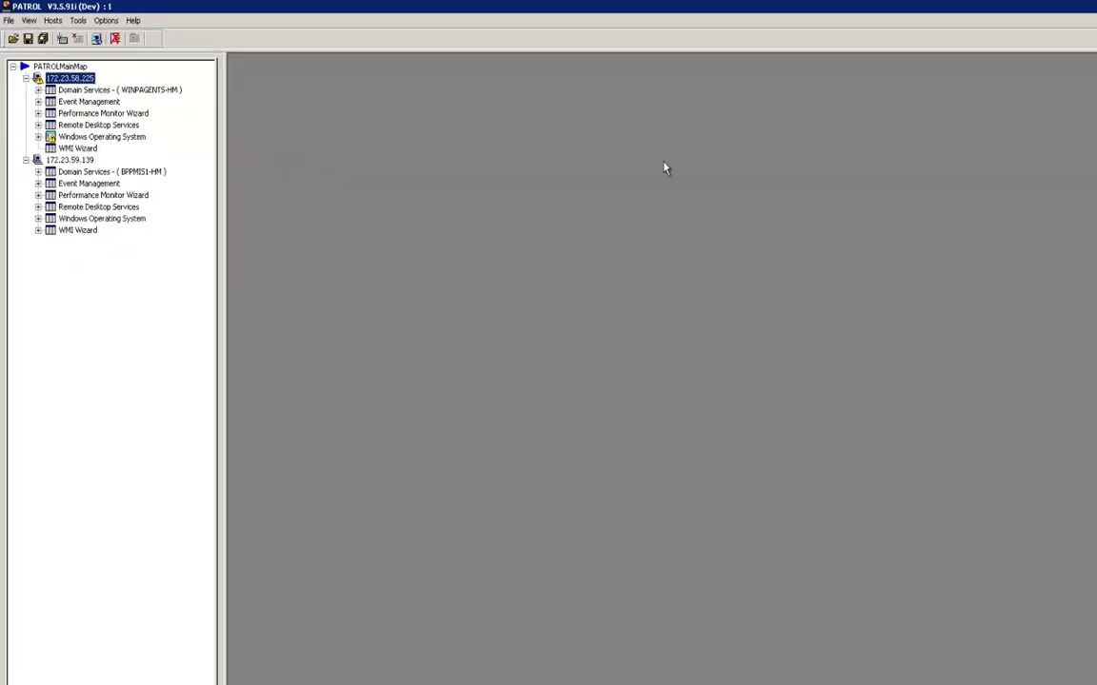
# Switch to PATROL Configuration Manager and review the WindowsEventLogs rule that activates NTEvents in the NT_EVENTLOG catalog.
pyautogui.click(221, 672)
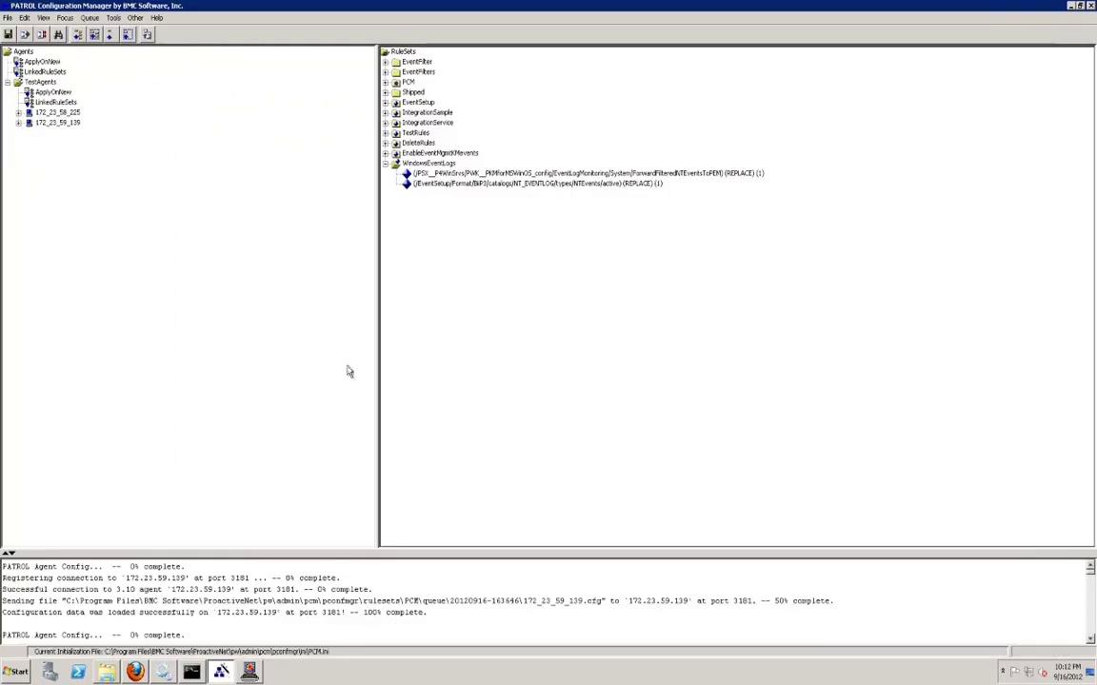
pyautogui.click(739, 292)
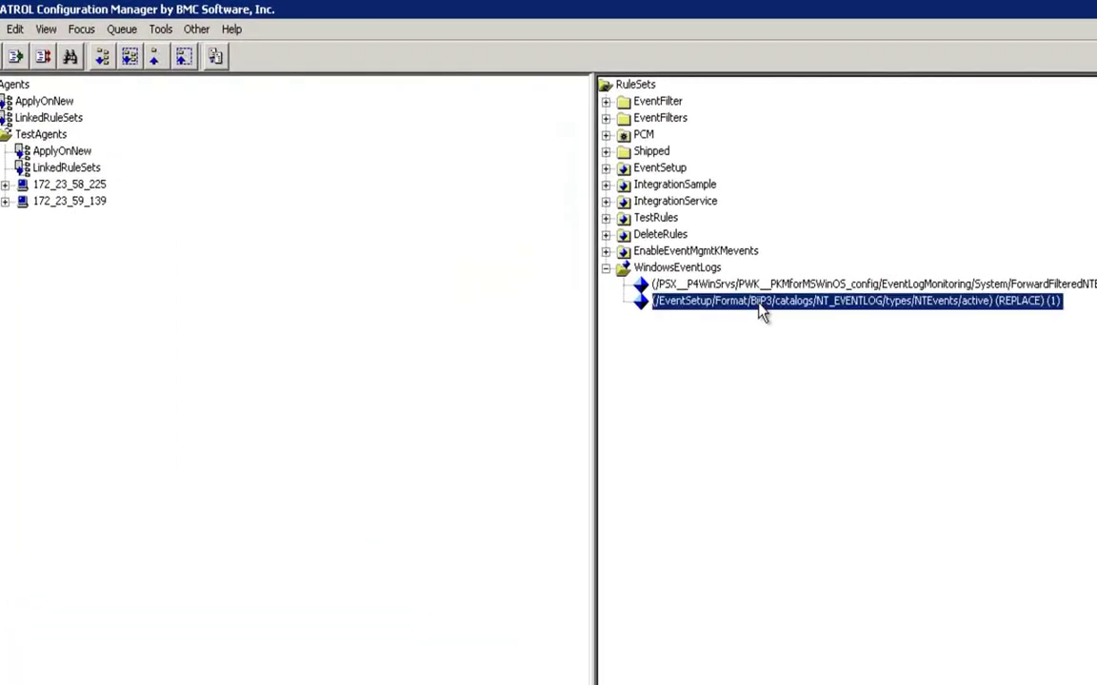
pyautogui.doubleClick(760, 304)
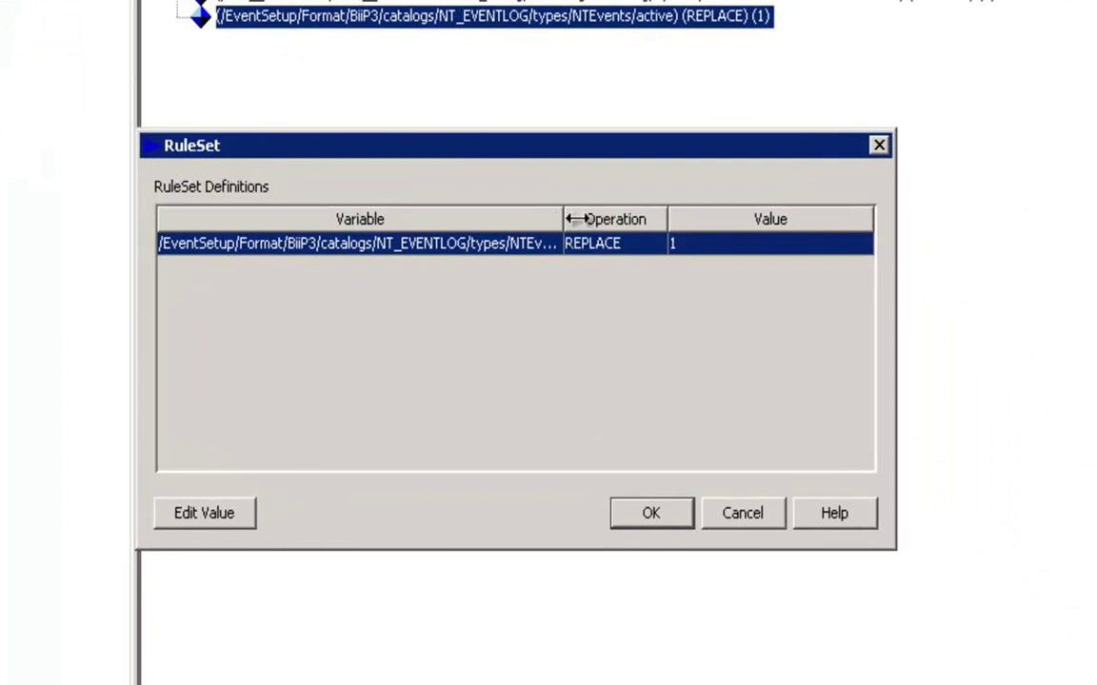
pyautogui.moveTo(571, 219); pyautogui.dragTo(679, 219)
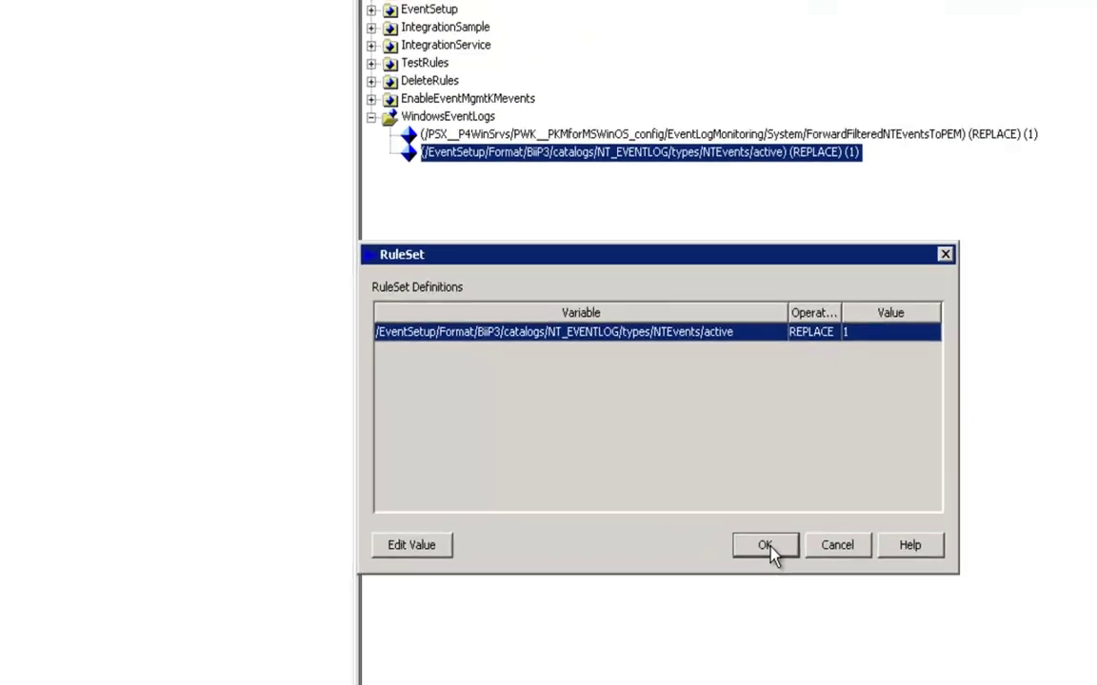
pyautogui.click(651, 513)
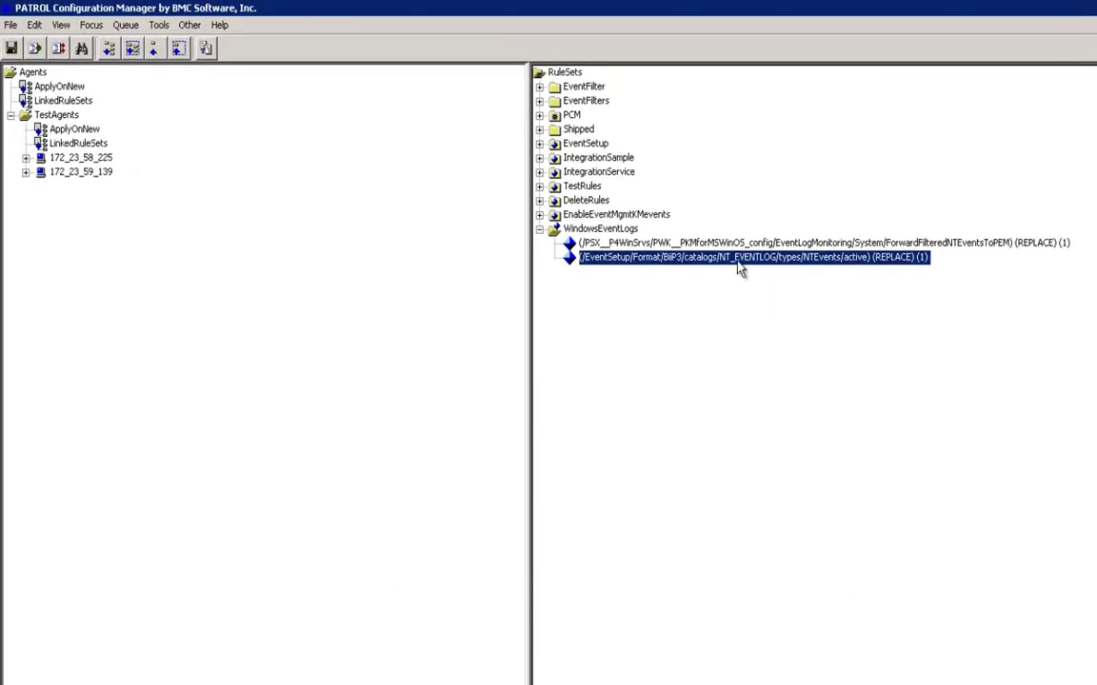
# Apply the WindowsEventLogs rule that activates NTEvents to agent 172_23_58_225, backing up the agent before applying.
pyautogui.moveTo(738, 268); pyautogui.dragTo(100, 159)
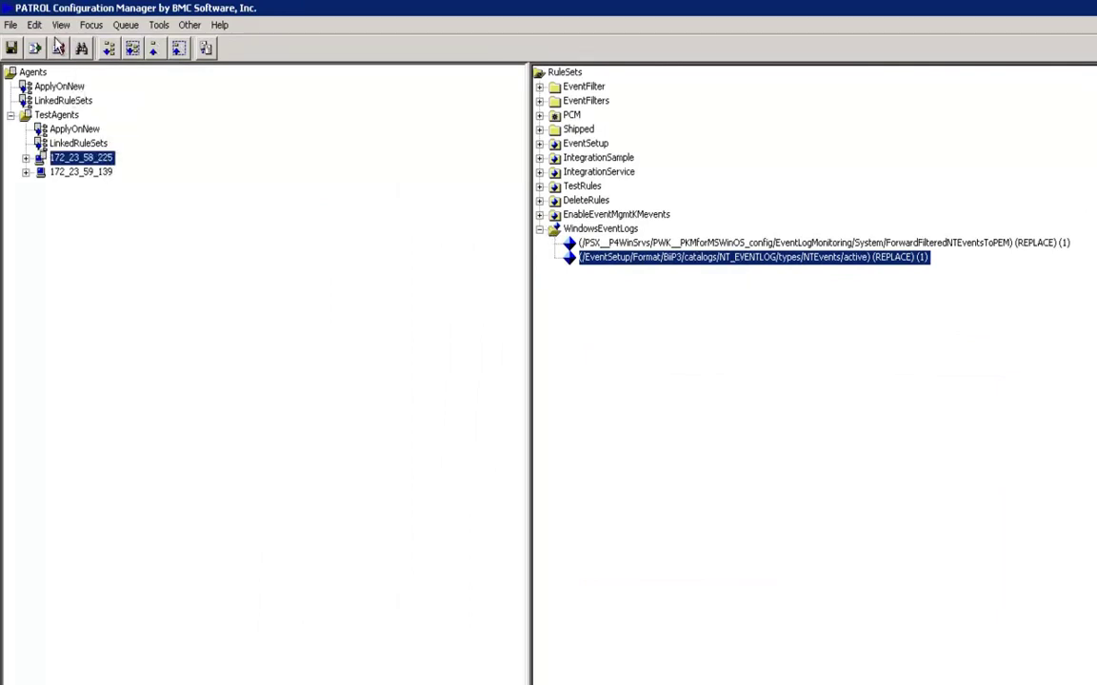
pyautogui.click(59, 49)
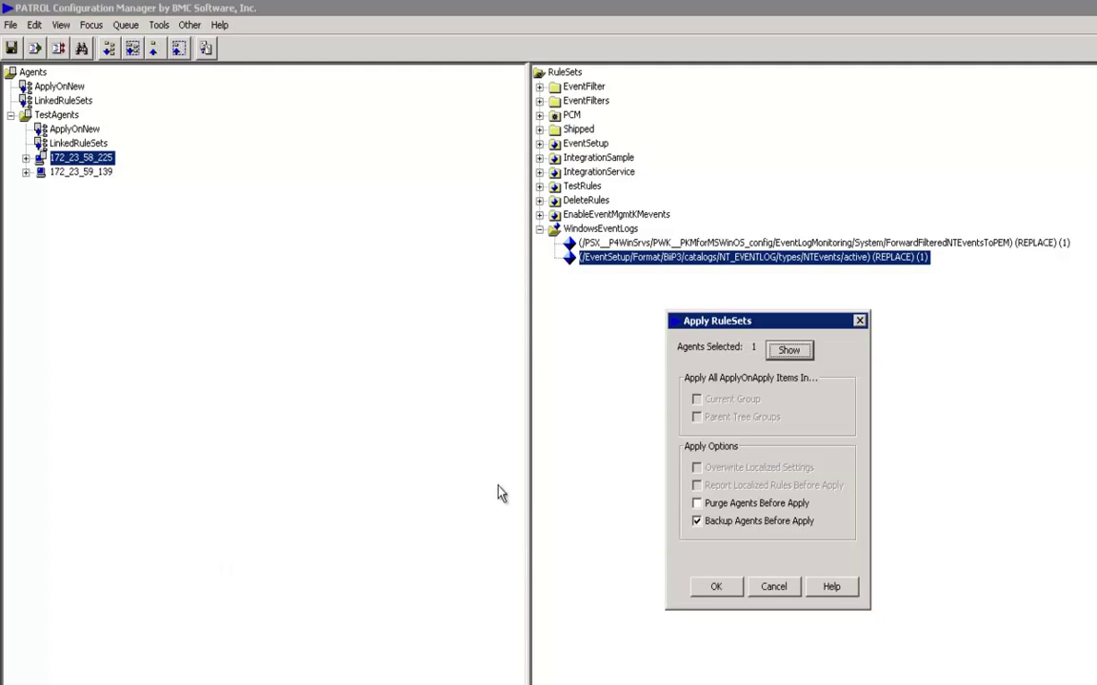
pyautogui.click(715, 585)
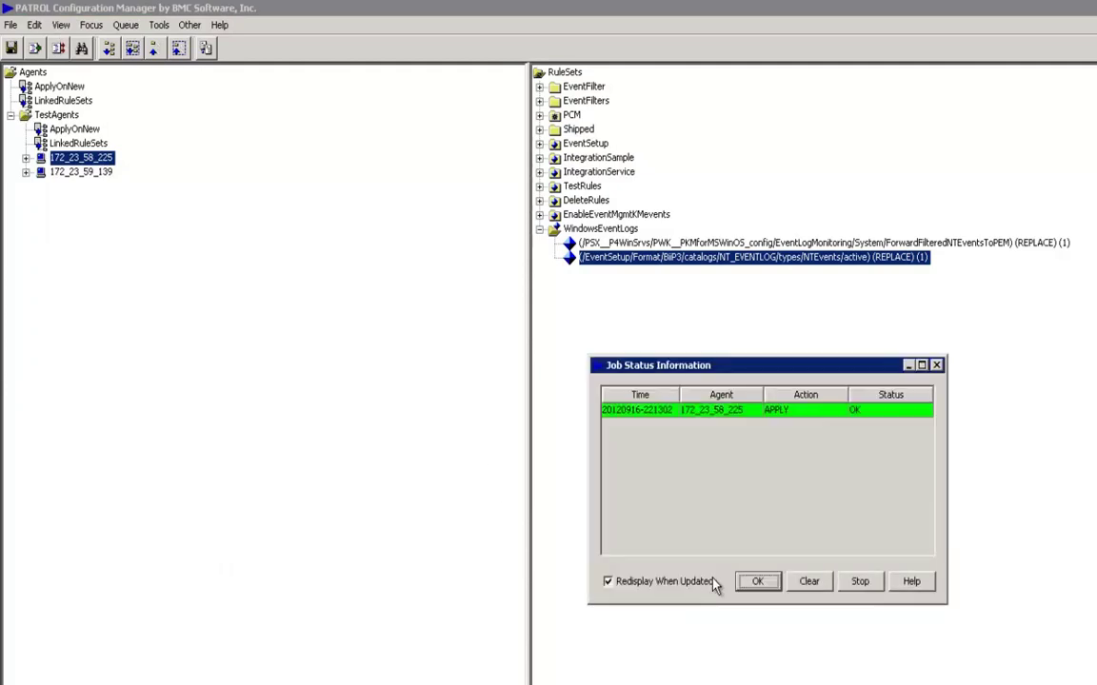
pyautogui.click(762, 584)
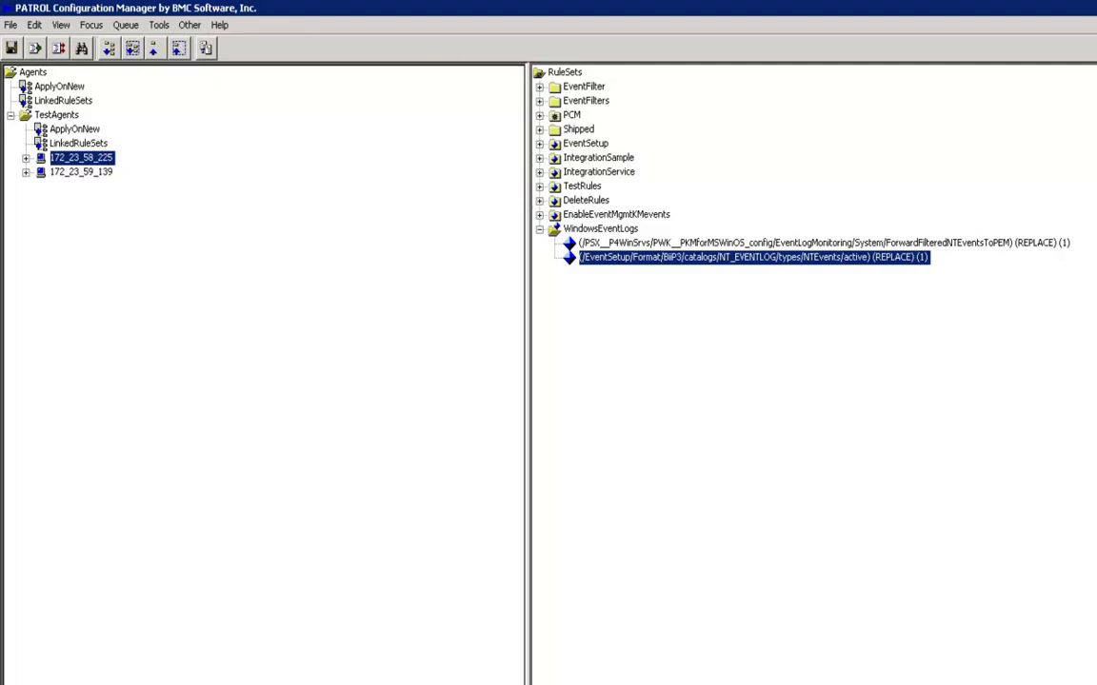
# Switch to the Services console on the agent host and try to start the BMC Impact Integration for PATROL service.
pyautogui.moveTo(999, 8)
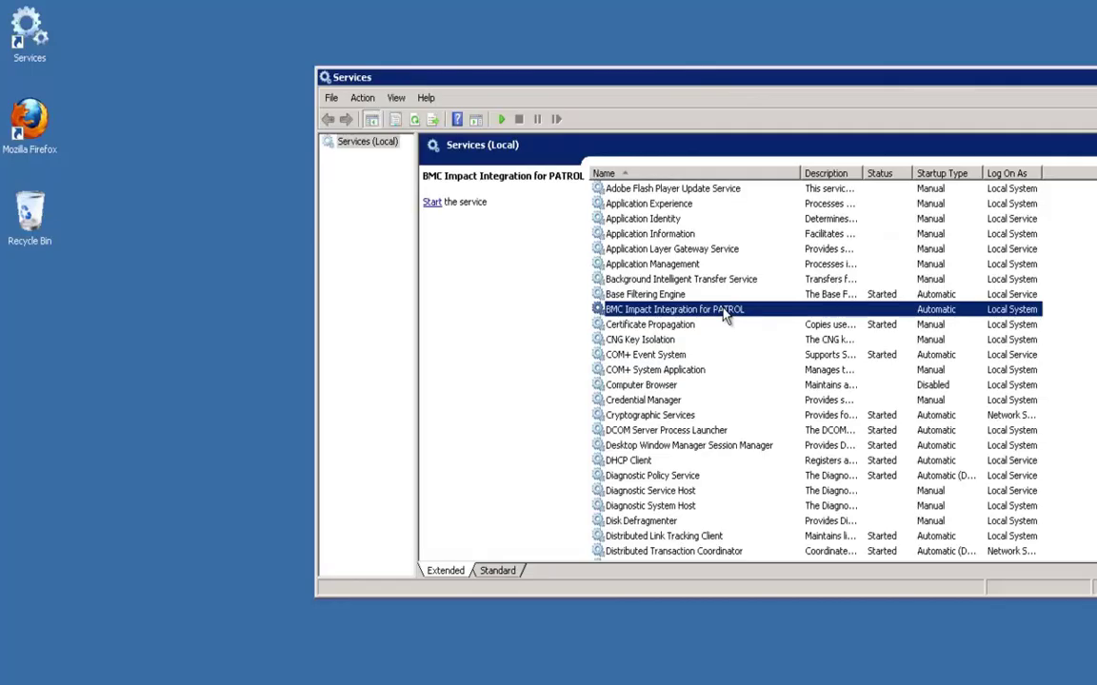
pyautogui.rightClick(725, 315)
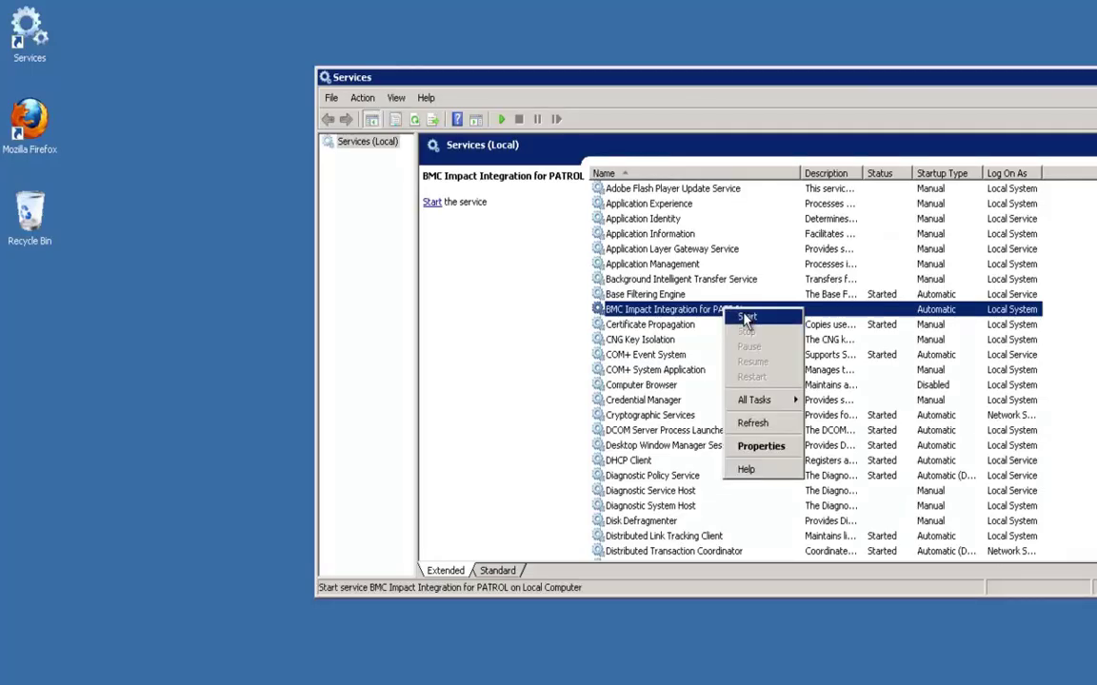
pyautogui.click(745, 318)
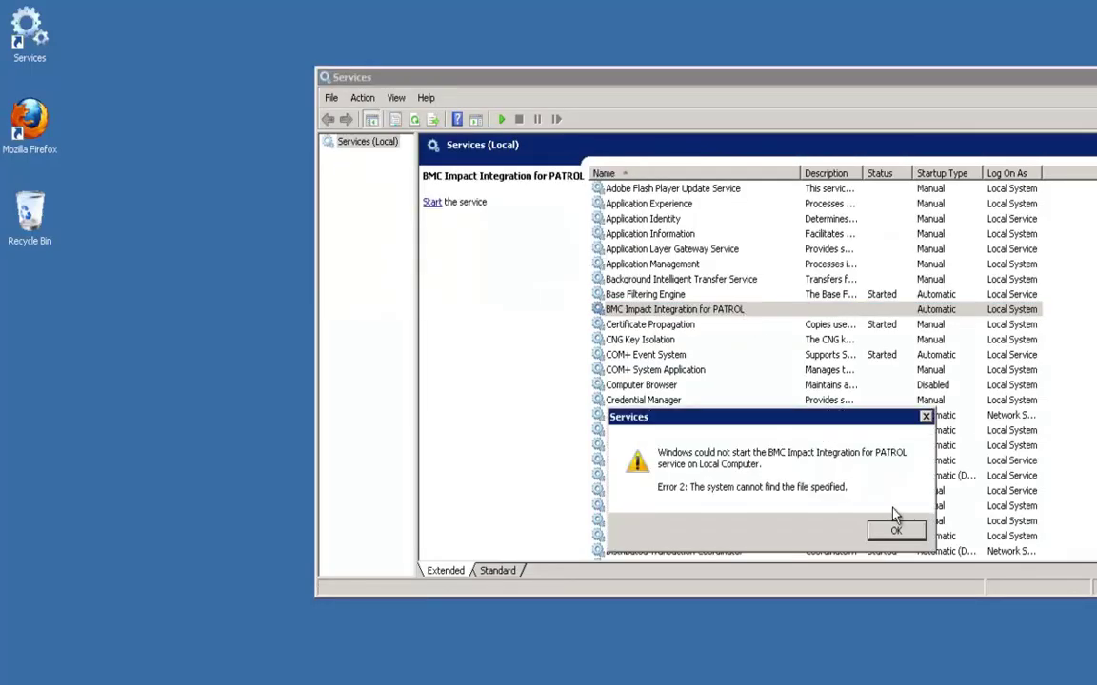
pyautogui.click(896, 532)
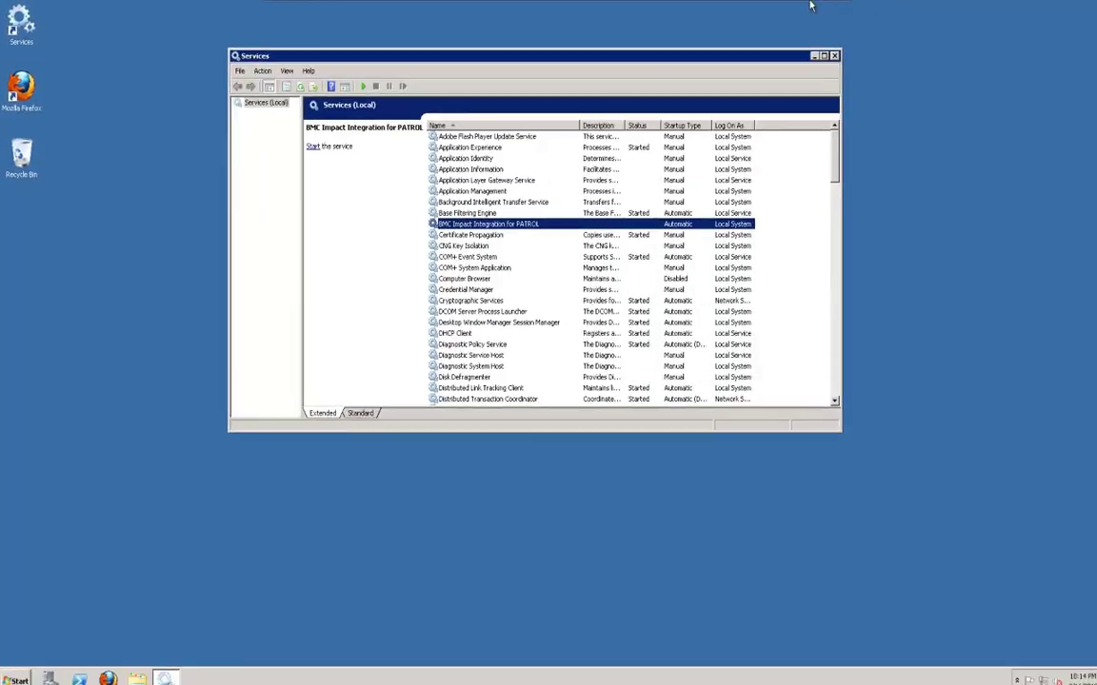
# Switch to the remote desktop showing BMC ProactiveNet and refresh the event list of the BPPMIS1-HM cell.
pyautogui.click(791, 9)
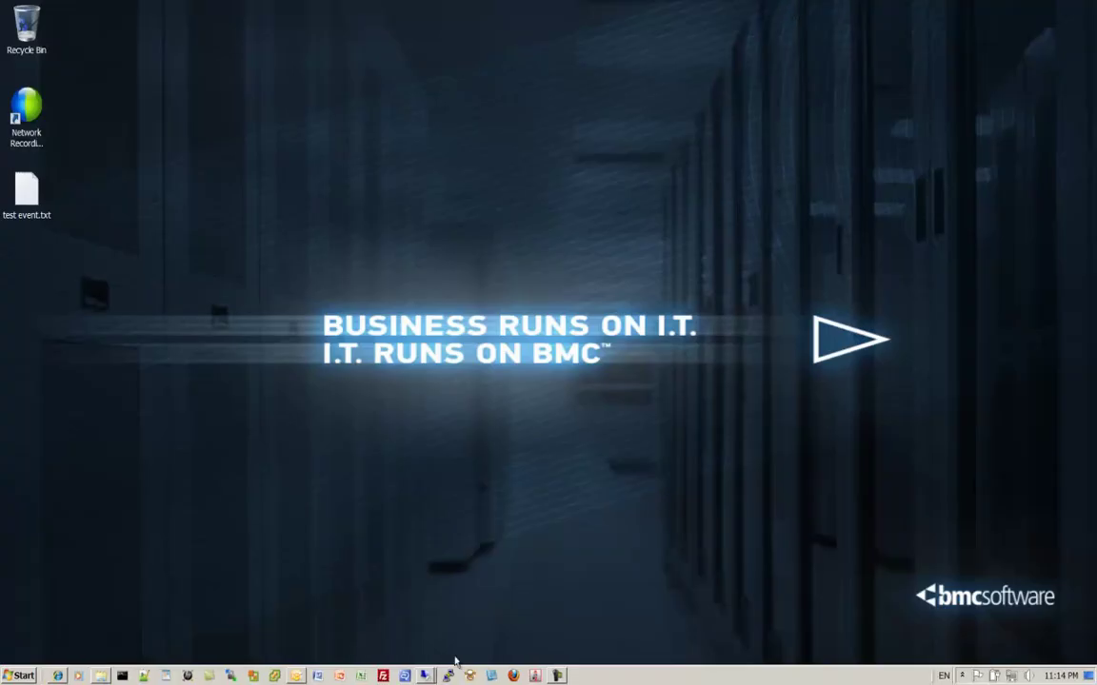
pyautogui.moveTo(425, 678)
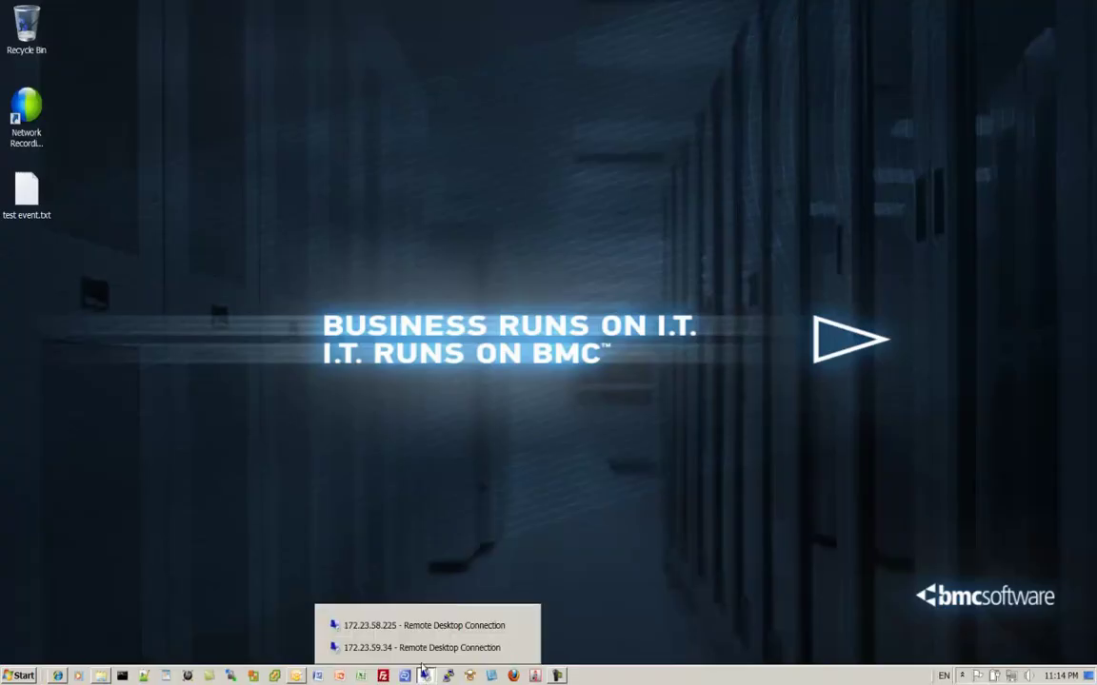
pyautogui.click(407, 627)
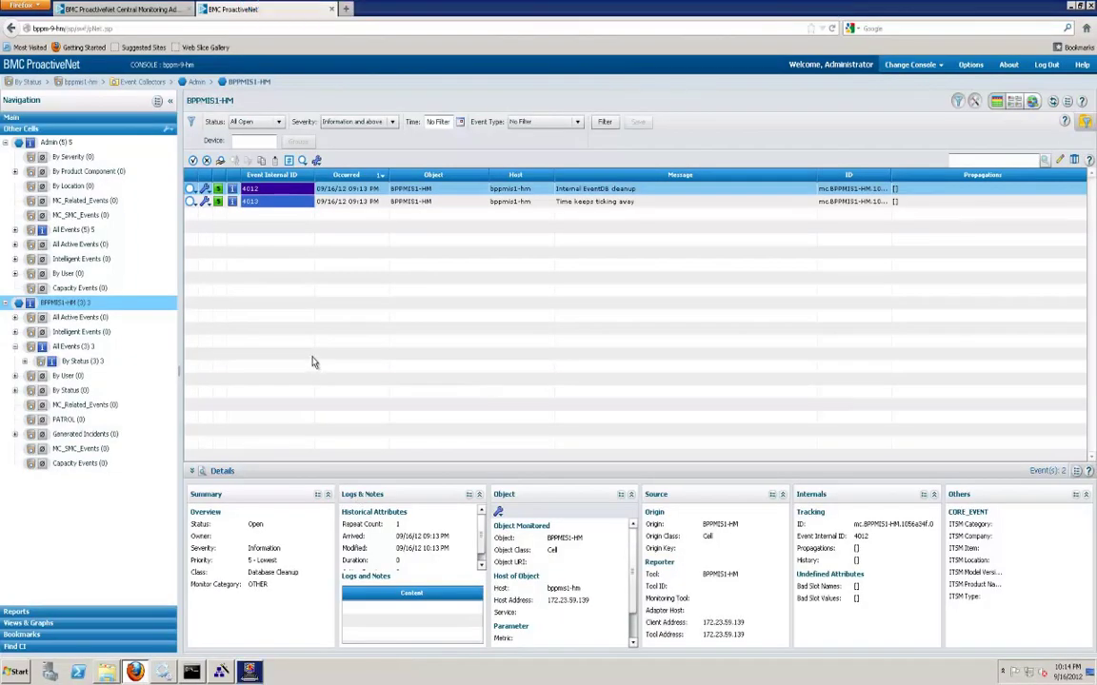
pyautogui.click(1054, 102)
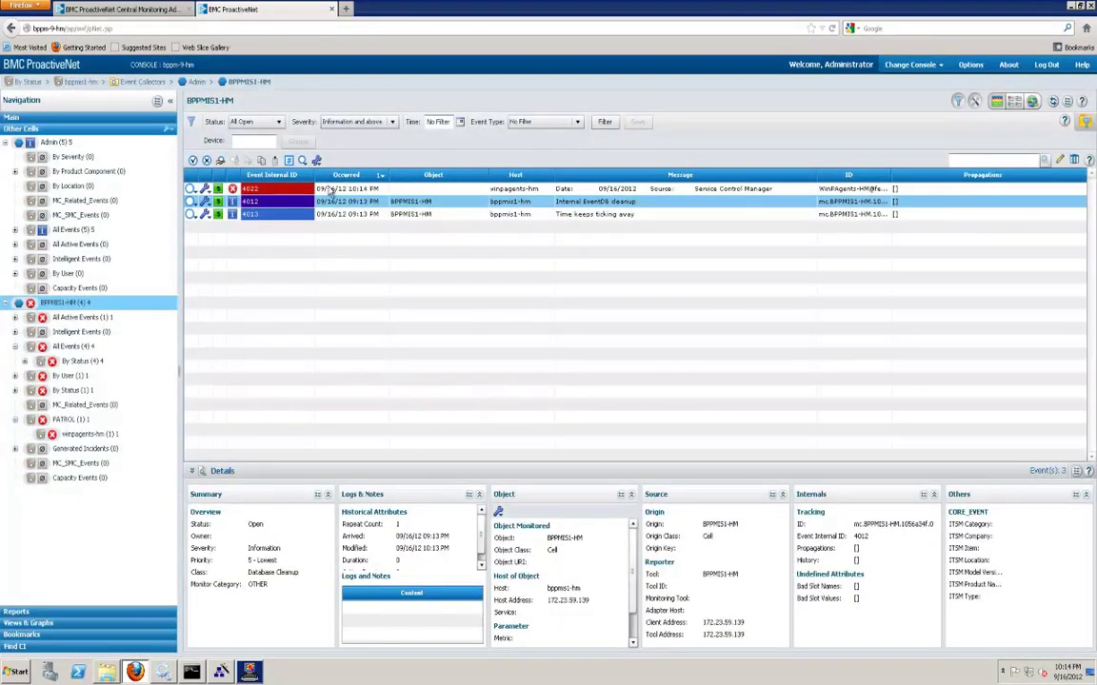
# Expand the summary of the critical Service Control Manager event from winpagents-hm and read its message through to the error text.
pyautogui.click(338, 192)
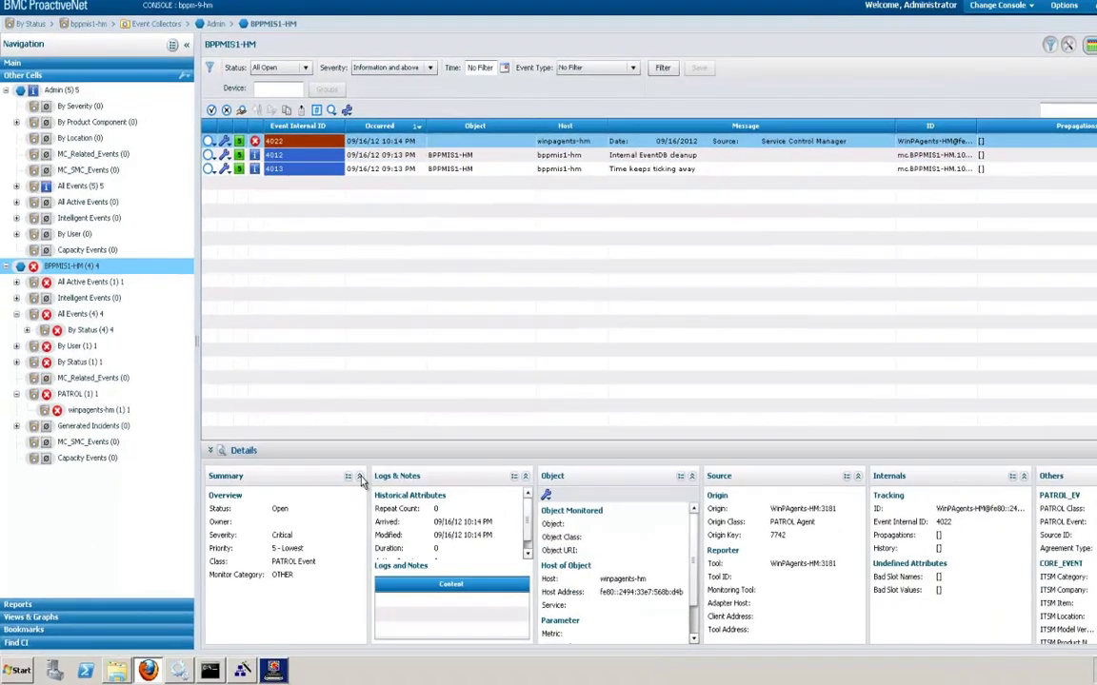
pyautogui.click(360, 477)
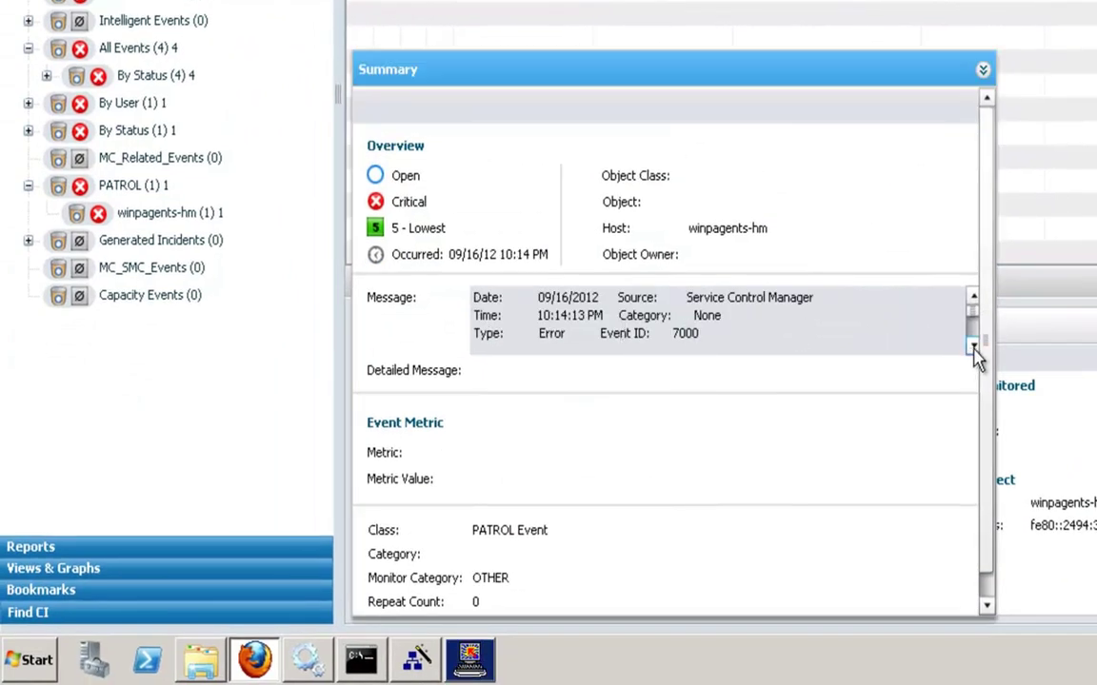
pyautogui.click(973, 349)
pyautogui.click(972, 348)
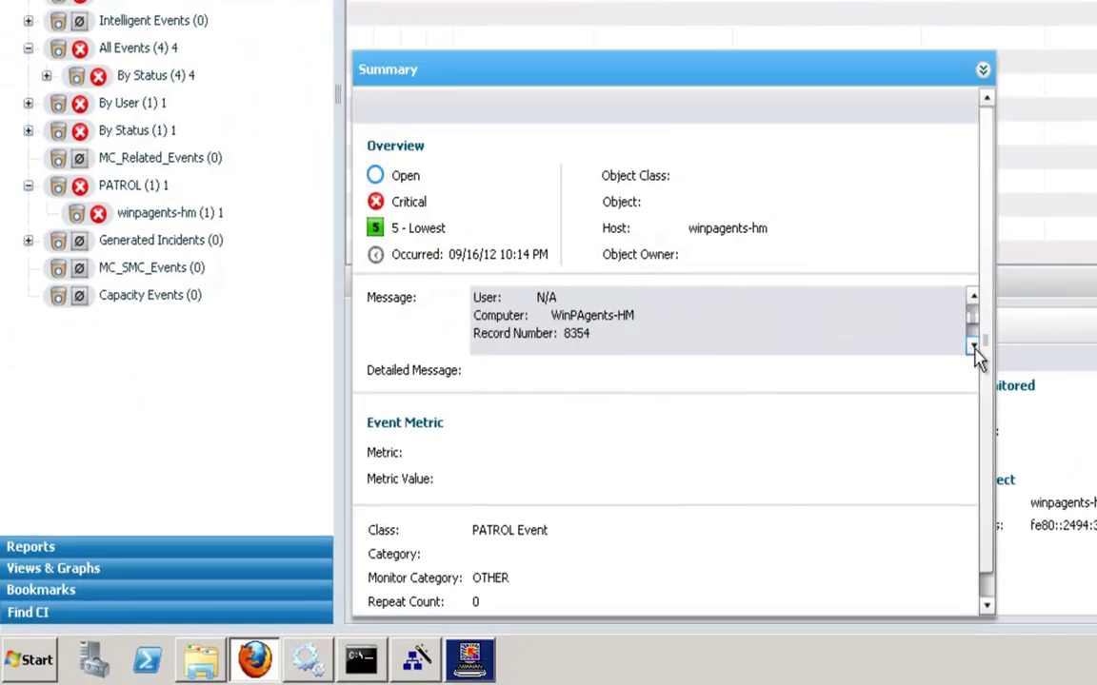
pyautogui.click(973, 349)
pyautogui.click(973, 349)
pyautogui.click(973, 348)
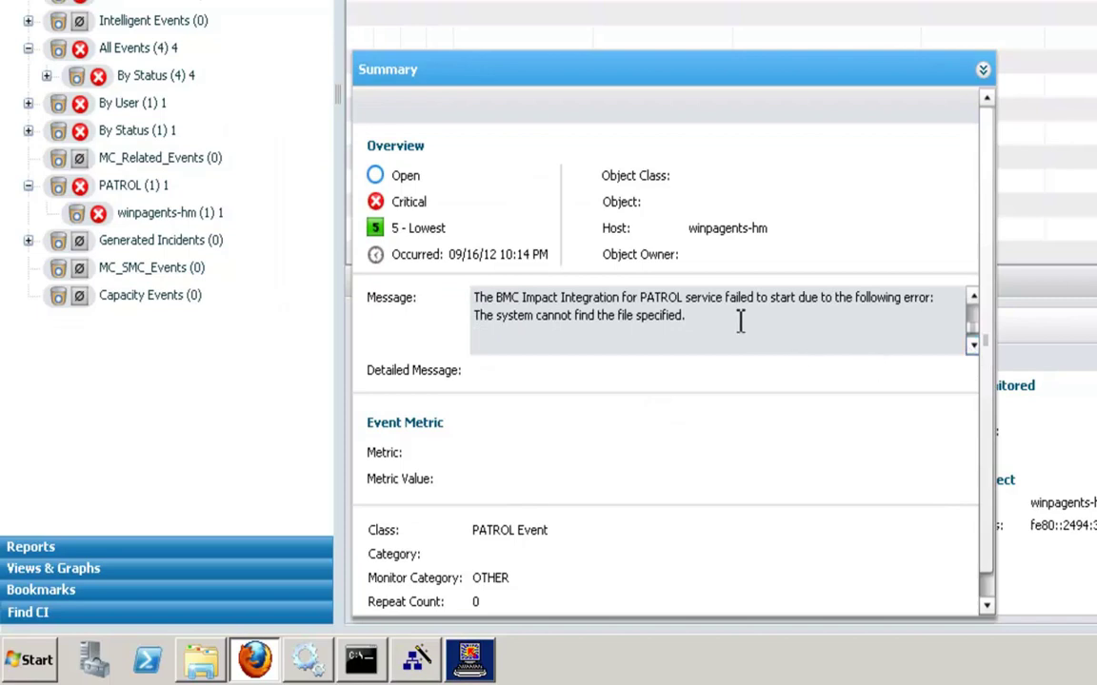
pyautogui.moveTo(686, 319); pyautogui.dragTo(470, 321)
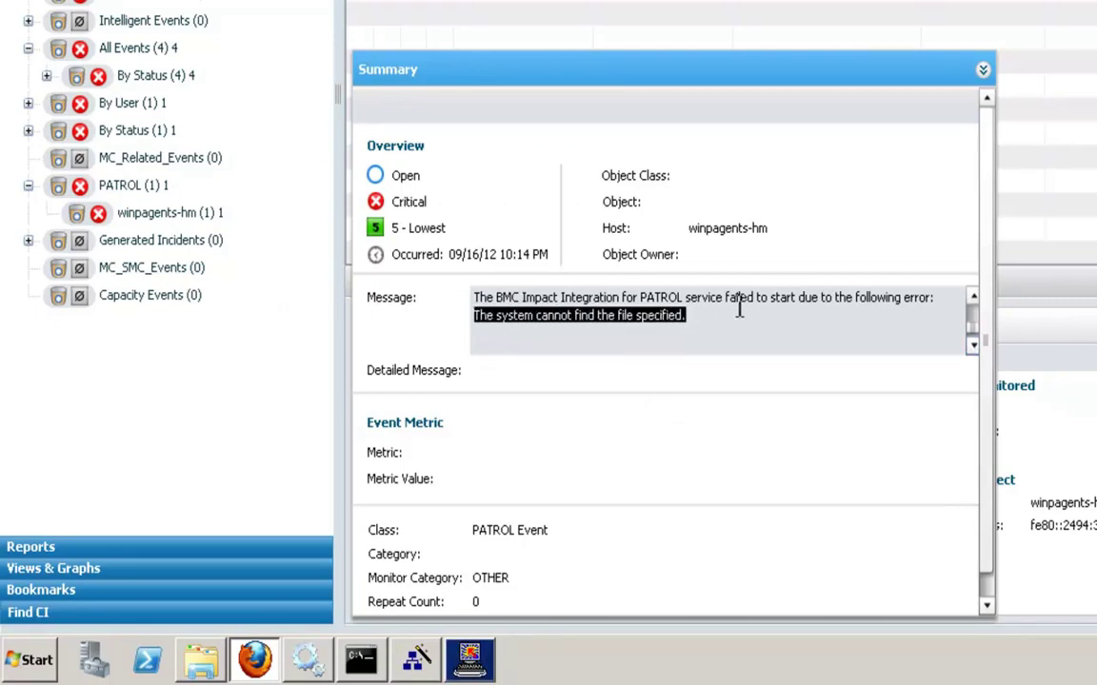